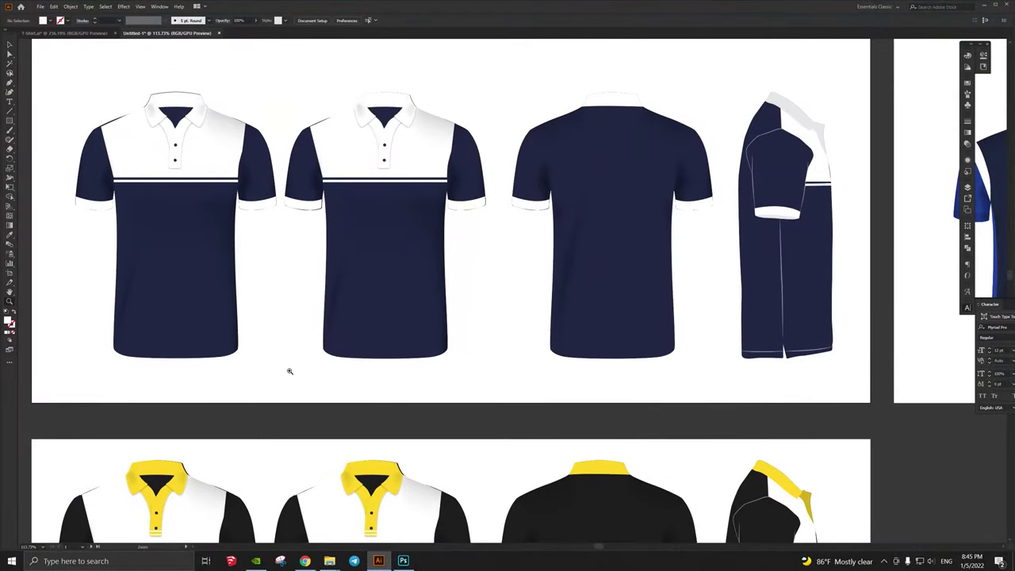
# Drag both Proeml Logo PNGs, black and white, from the Video folder onto the polo mockup canvas
pyautogui.moveTo(309, 272); pyautogui.dragTo(341, 266)
pyautogui.moveTo(329, 561)
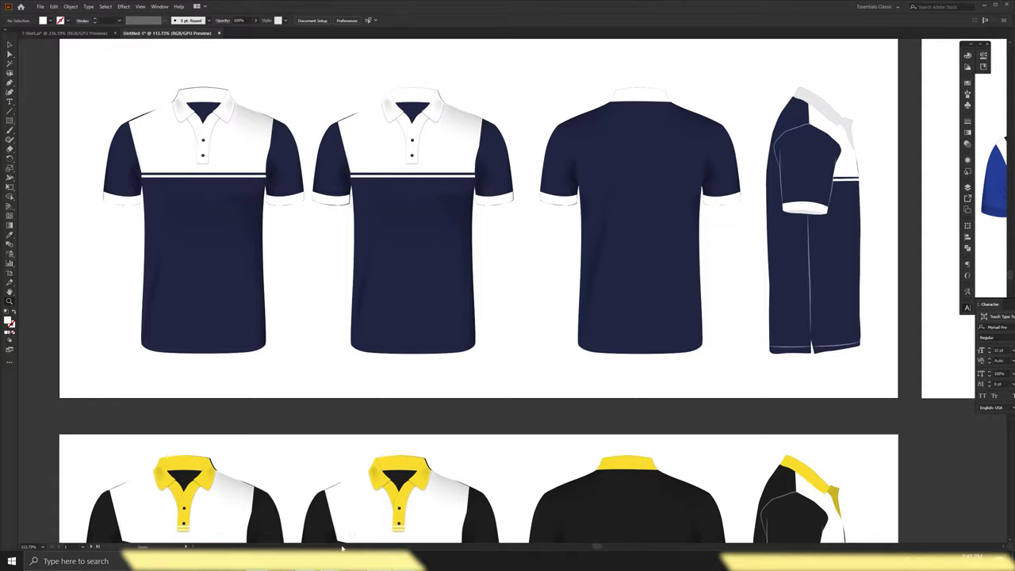
pyautogui.click(381, 527)
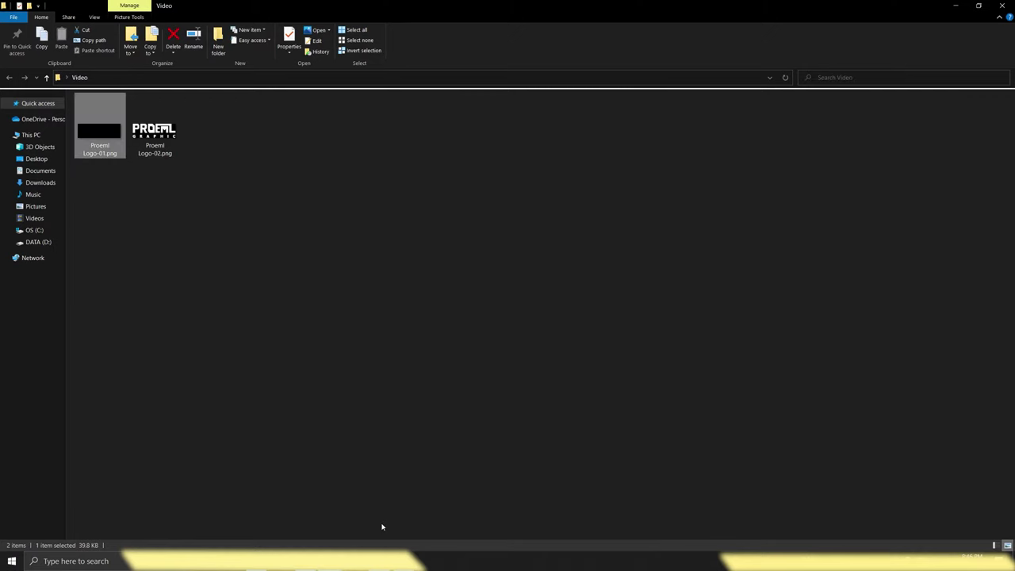
pyautogui.click(163, 143)
pyautogui.moveTo(212, 173); pyautogui.dragTo(75, 96)
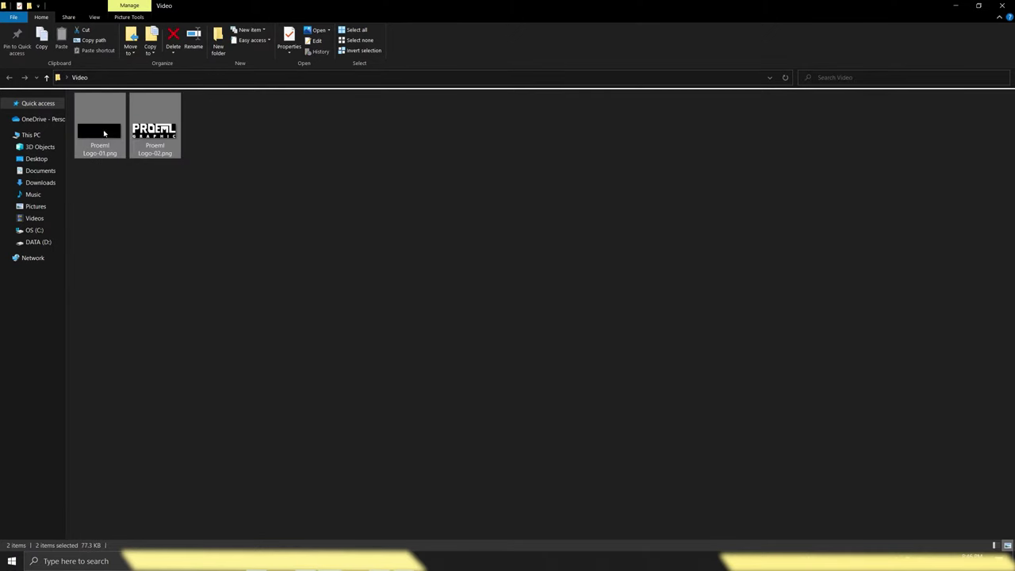
pyautogui.moveTo(104, 132); pyautogui.dragTo(380, 521)
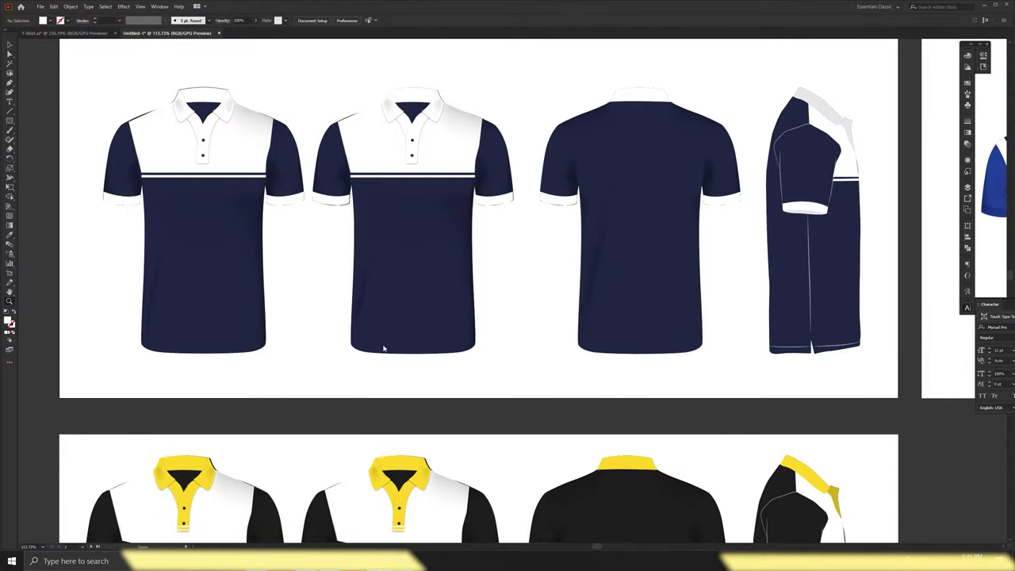
pyautogui.moveTo(380, 521); pyautogui.dragTo(672, 340)
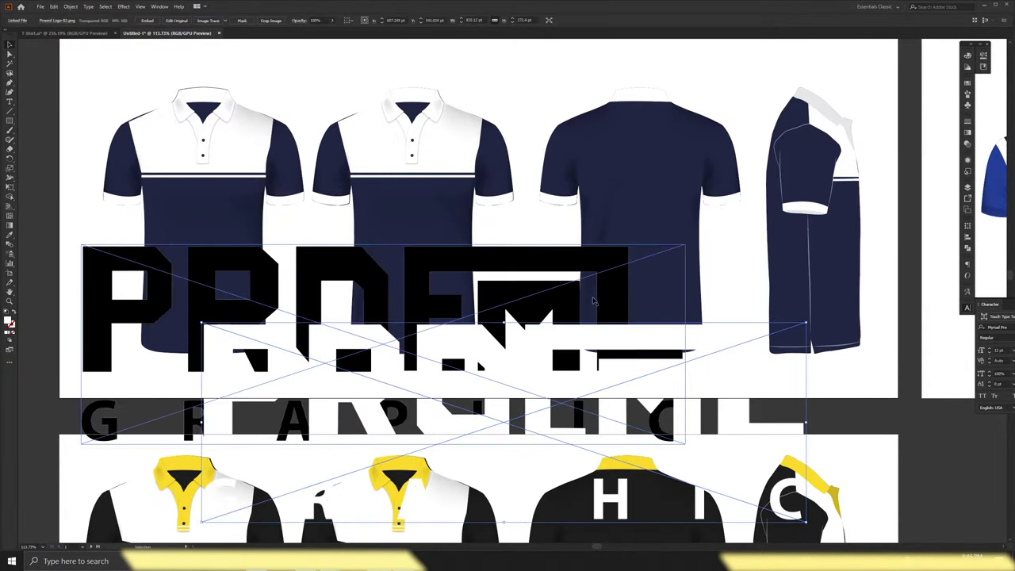
# Scale the black PROEML GRAPHIC logo down and fit it on the first navy polo's left chest
pyautogui.moveTo(689, 347); pyautogui.dragTo(564, 184)
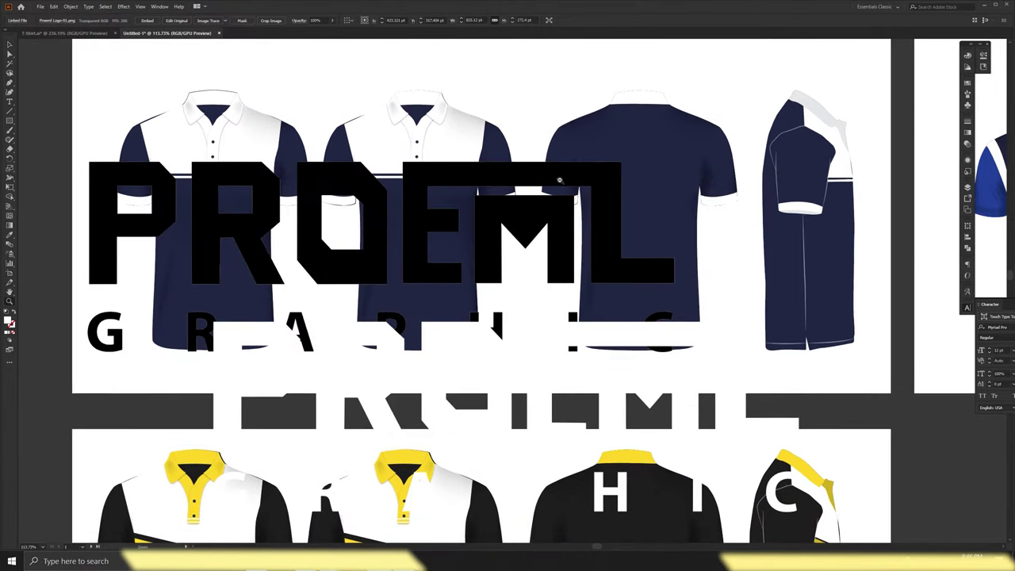
pyautogui.scroll(-3, 603, 212)
pyautogui.moveTo(649, 182)
pyautogui.mouseDown()
pyautogui.moveTo(330, 283)
pyautogui.moveTo(370, 176)
pyautogui.mouseUp()
pyautogui.scroll(5, 357, 176)
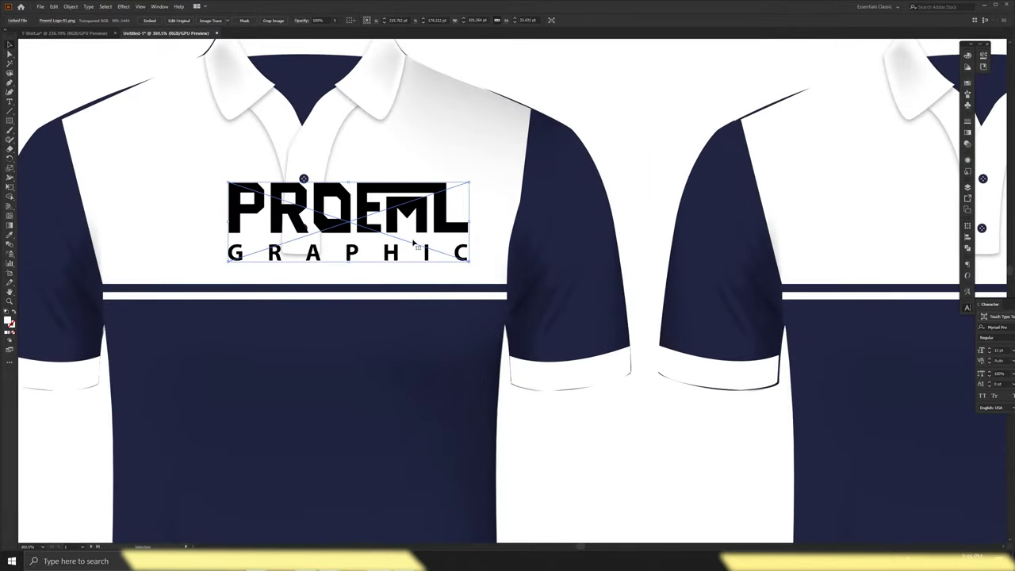
pyautogui.moveTo(545, 219)
pyautogui.mouseDown()
pyautogui.moveTo(426, 181)
pyautogui.moveTo(435, 189)
pyautogui.moveTo(468, 208)
pyautogui.moveTo(452, 161)
pyautogui.moveTo(294, 160)
pyautogui.mouseUp()
pyautogui.press('z')
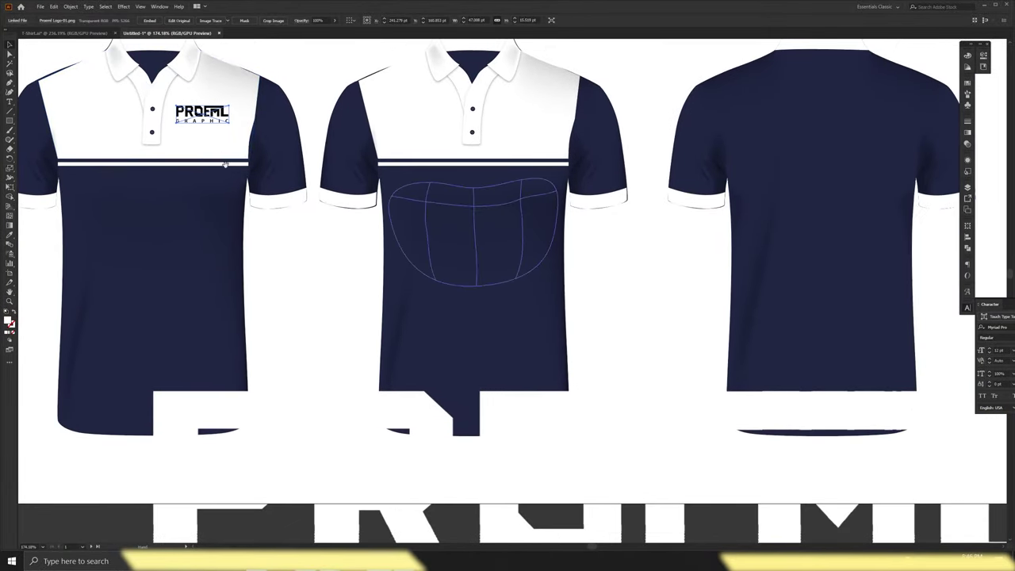
# Shrink the white PROEML logo and park it just above the first artboard
pyautogui.scroll(-8, 396, 341)
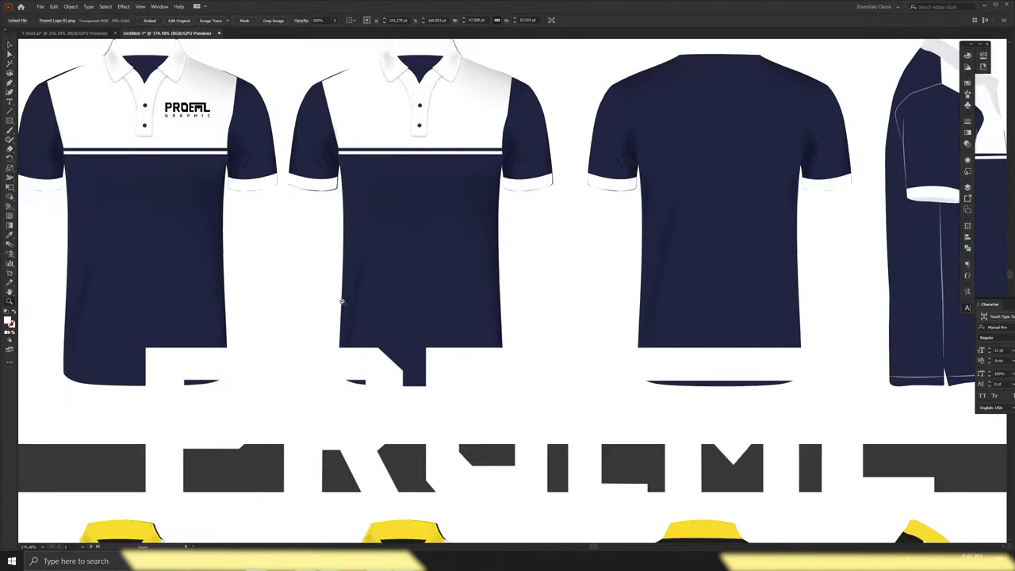
pyautogui.moveTo(446, 389); pyautogui.dragTo(444, 135)
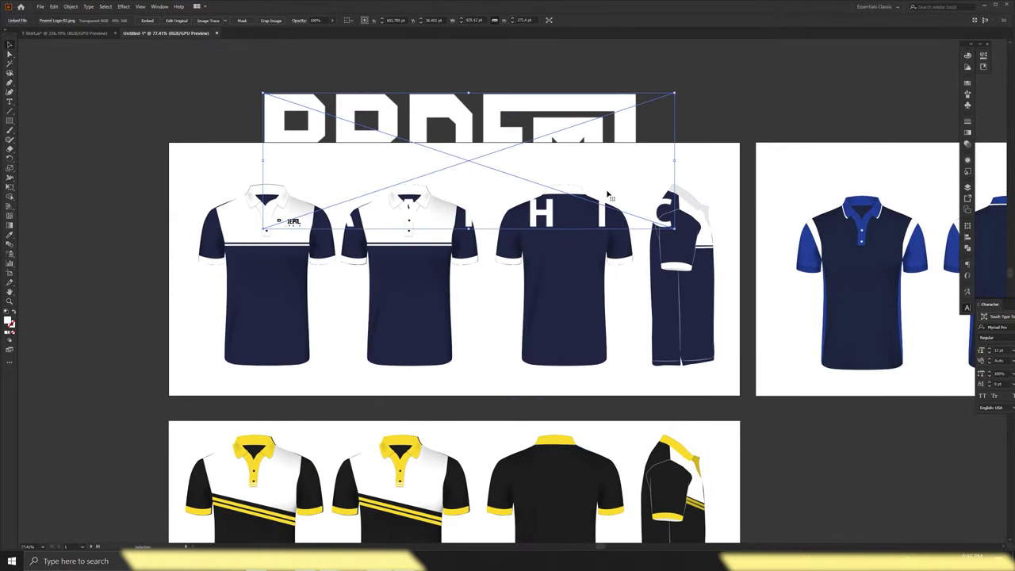
pyautogui.moveTo(673, 230); pyautogui.dragTo(333, 117)
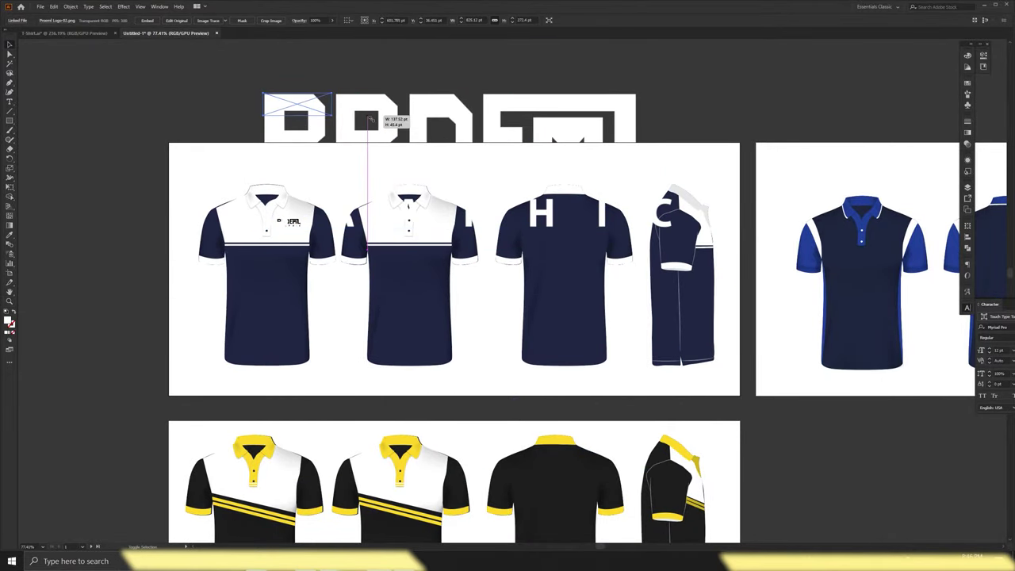
pyautogui.click(442, 76)
pyautogui.moveTo(461, 123); pyautogui.dragTo(464, 130)
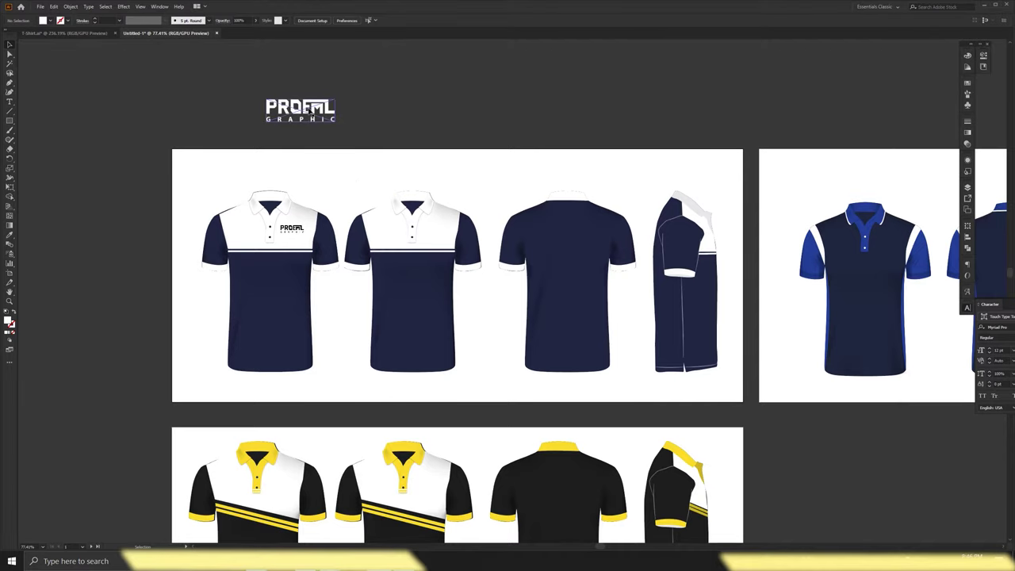
pyautogui.moveTo(300, 111); pyautogui.dragTo(356, 117)
pyautogui.click(296, 232)
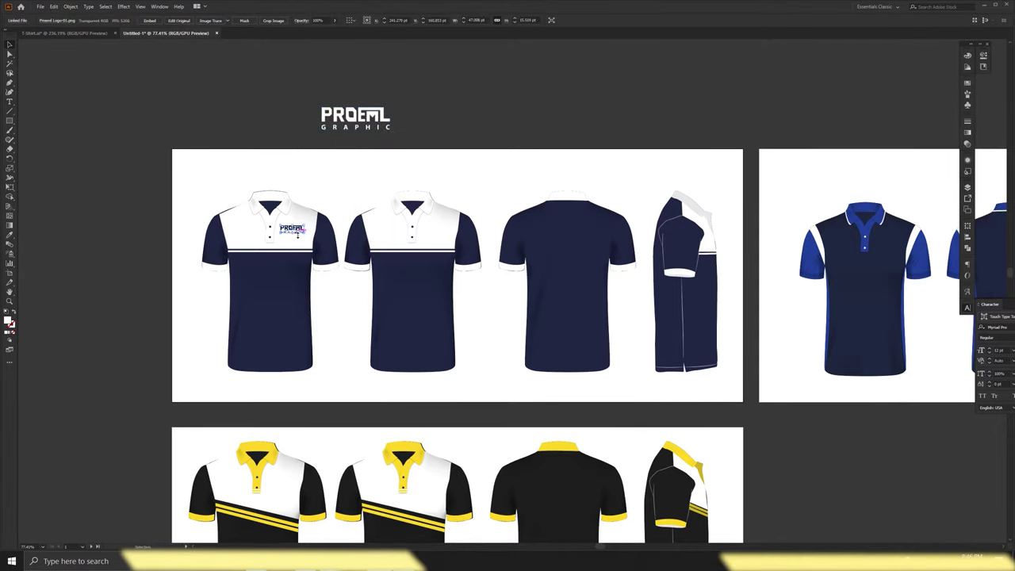
# Marquee-select the second front-view polo and delete it
pyautogui.moveTo(392, 256); pyautogui.dragTo(412, 251)
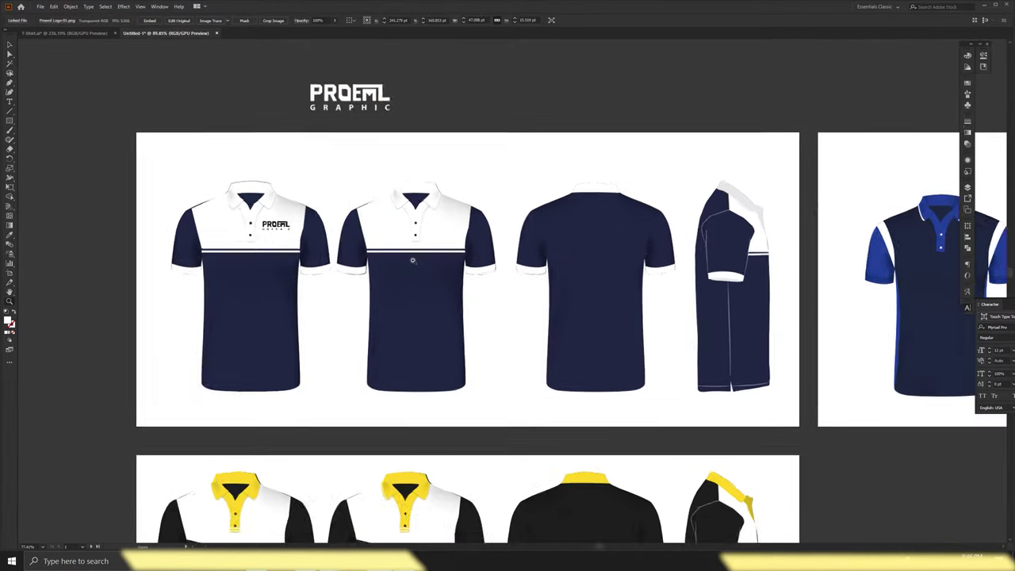
pyautogui.moveTo(334, 143); pyautogui.dragTo(538, 430)
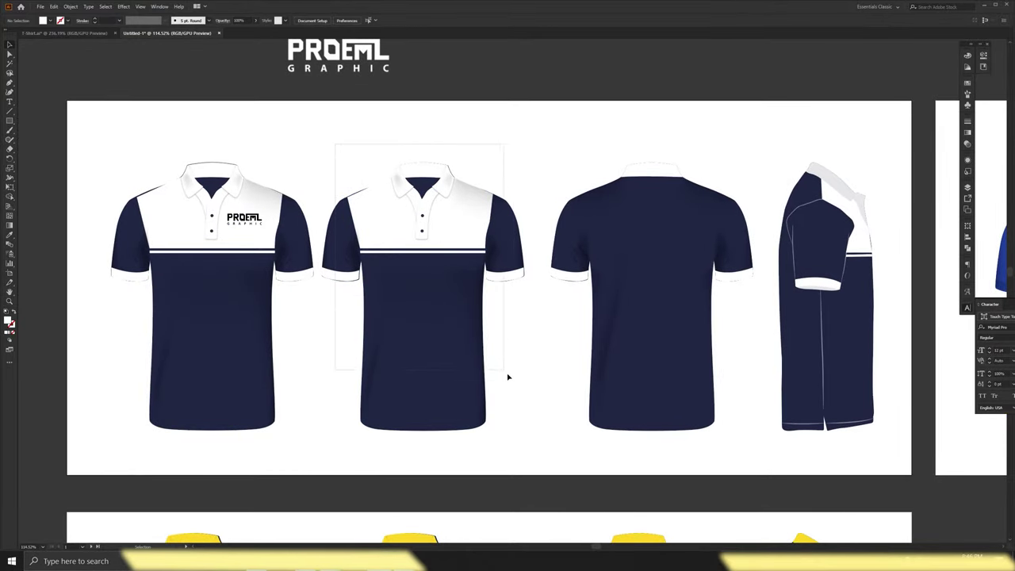
pyautogui.press('Delete')
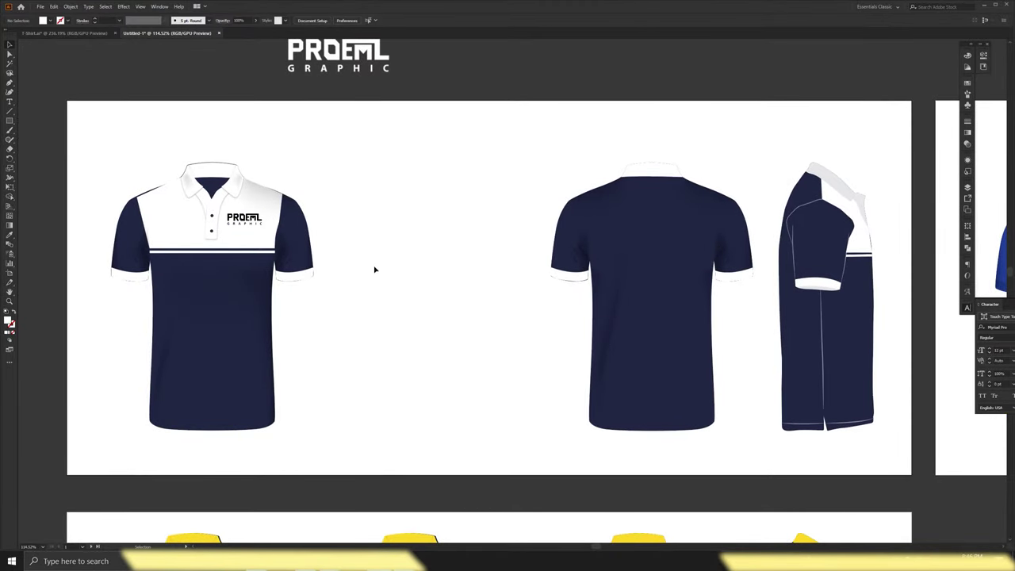
# Move the logo polo beside the back view and pull the artboard's left edge in to the shirts
pyautogui.moveTo(128, 153); pyautogui.dragTo(315, 410)
pyautogui.moveTo(241, 357); pyautogui.dragTo(470, 358)
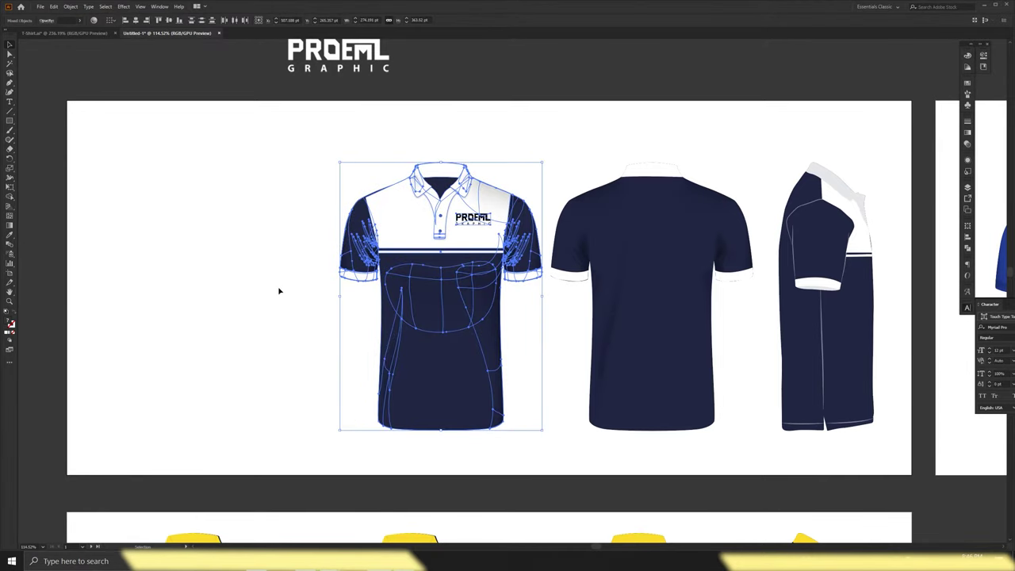
pyautogui.hotkey('shift', 'o')
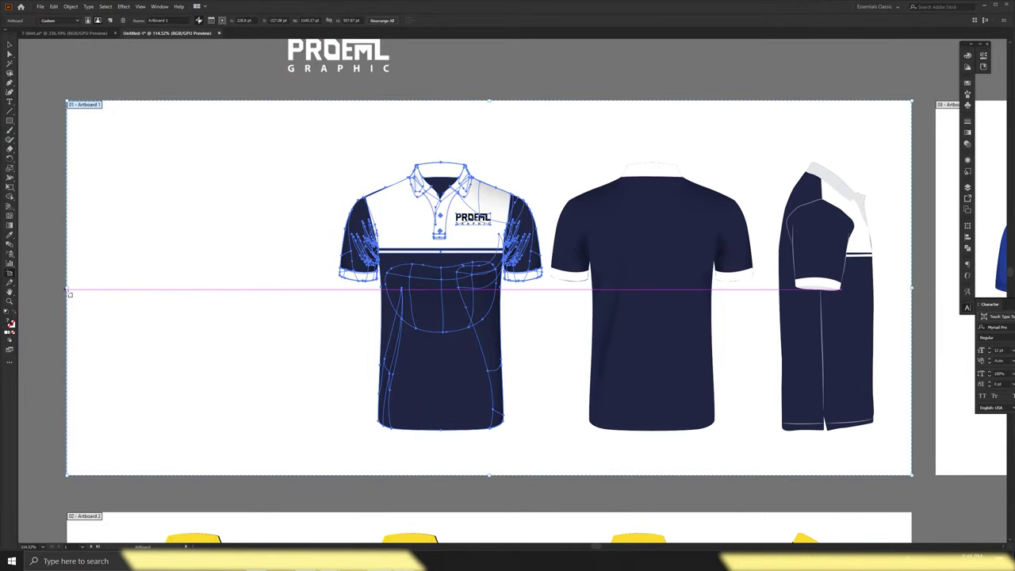
pyautogui.moveTo(68, 292); pyautogui.dragTo(317, 280)
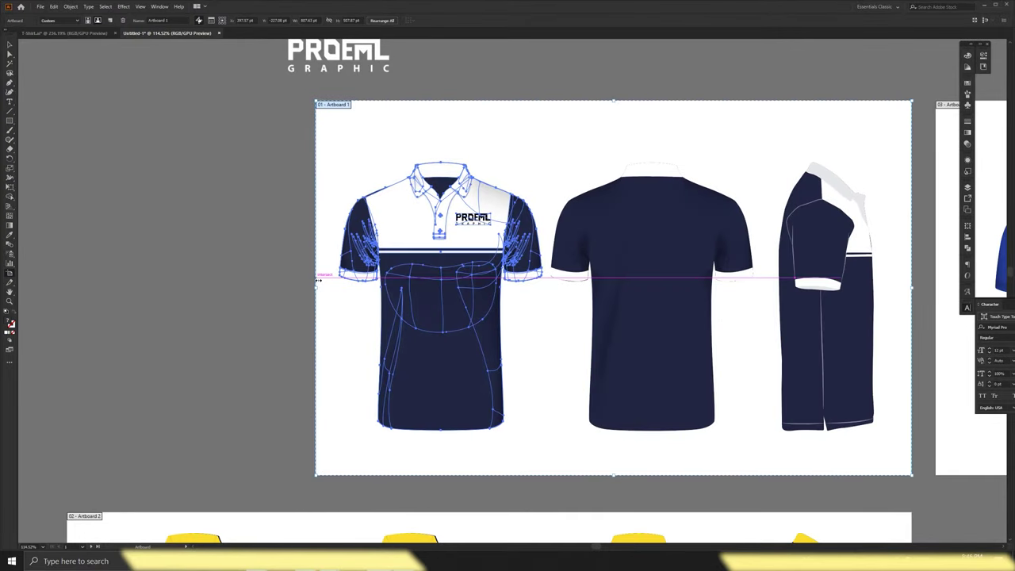
pyautogui.press('Escape')
# Draw a rectangle covering the whole trimmed first artboard
pyautogui.moveTo(519, 73); pyautogui.dragTo(349, 69)
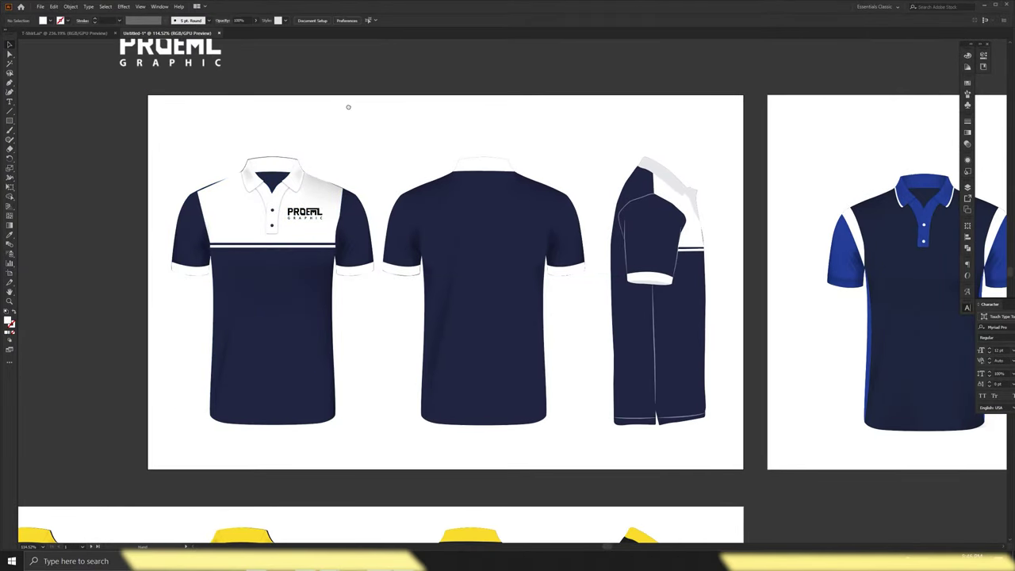
pyautogui.moveTo(349, 107); pyautogui.dragTo(342, 105)
pyautogui.moveTo(136, 90); pyautogui.dragTo(732, 470)
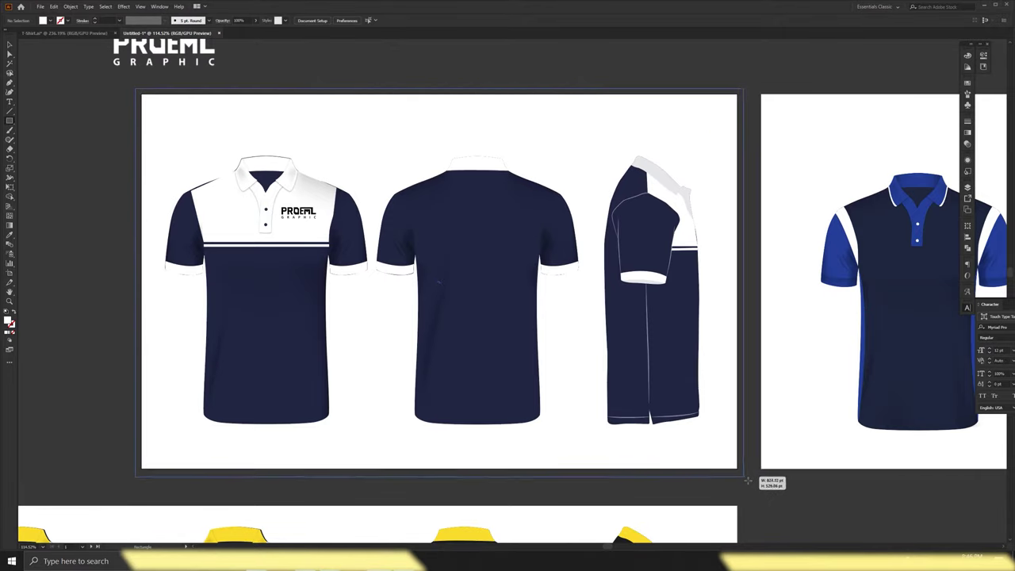
pyautogui.moveTo(731, 469); pyautogui.dragTo(746, 475)
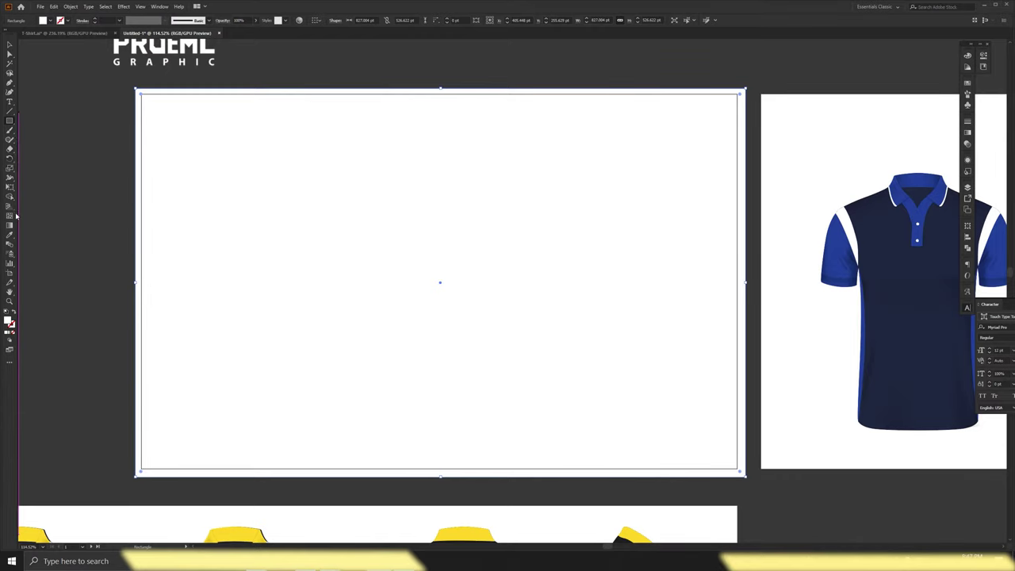
# Fill the rectangle with the pasteboard's dark grey and send it behind the shirts
pyautogui.click(9, 235)
pyautogui.click(69, 198)
pyautogui.click(10, 48)
pyautogui.rightClick(280, 177)
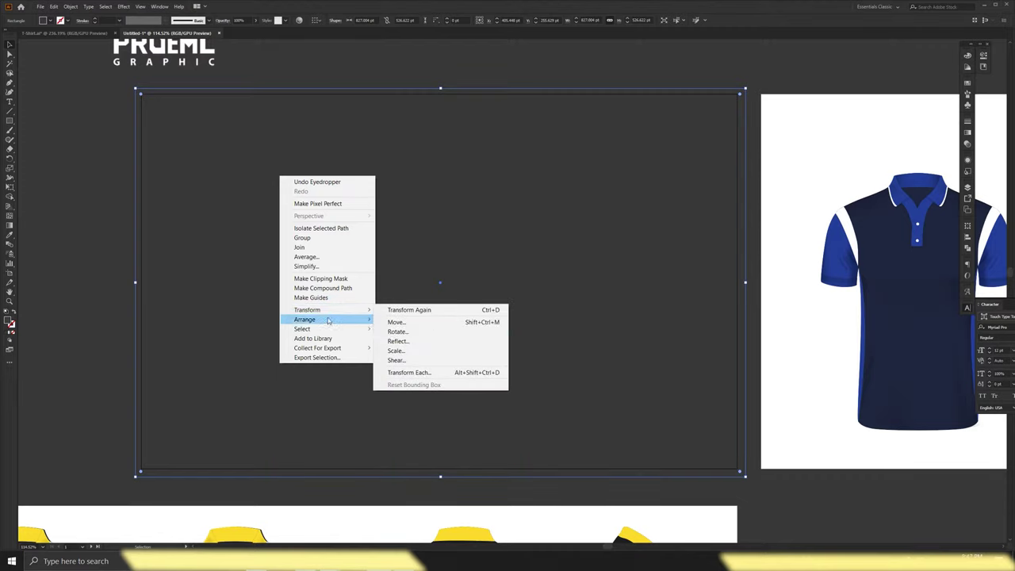
pyautogui.moveTo(306, 319)
pyautogui.click(404, 347)
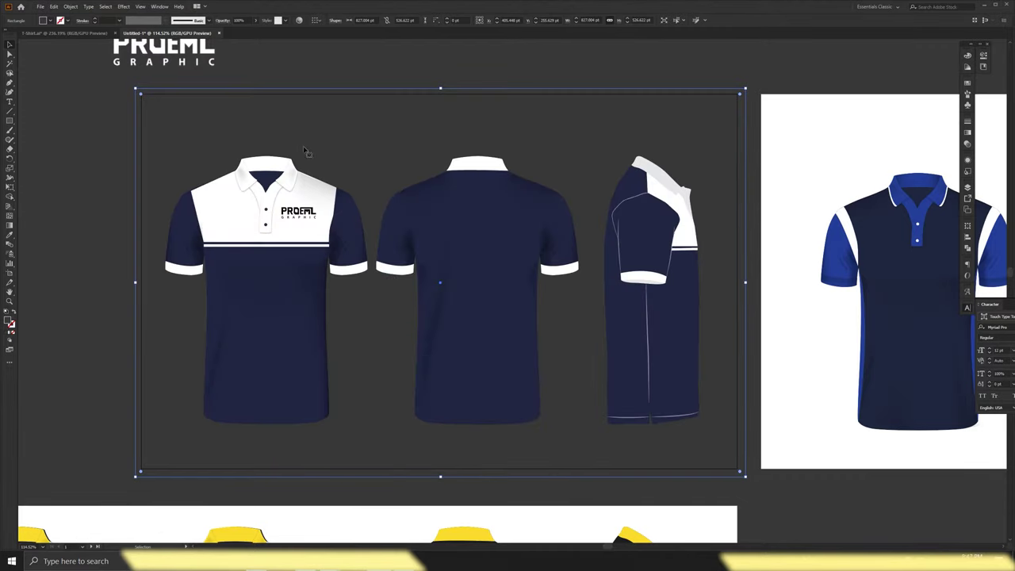
# Deselect the backdrop, zoom in, and move the white logo onto the side-view sleeve
pyautogui.hotkey('ctrl', 'shift', 'a')
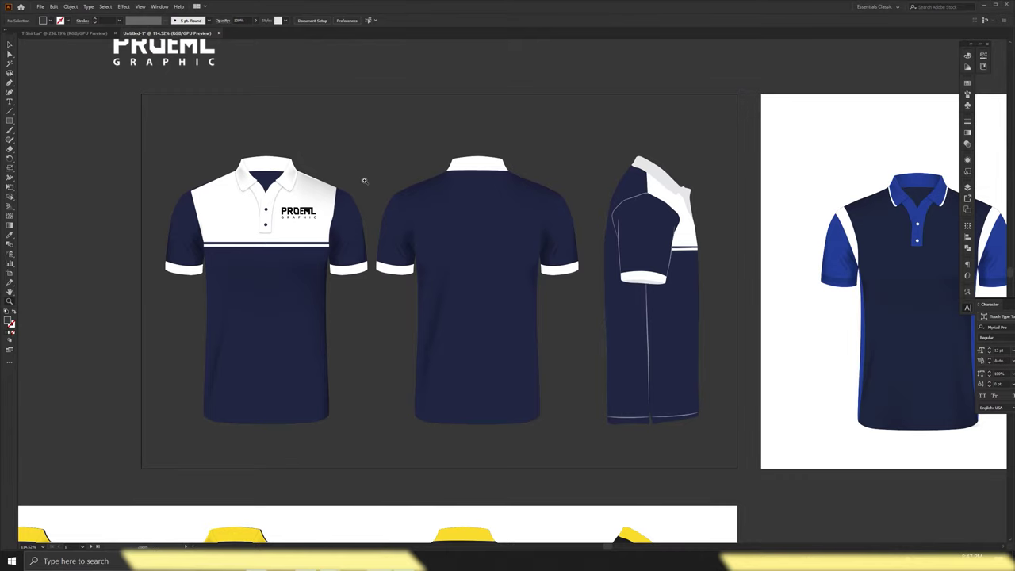
pyautogui.click(364, 181)
pyautogui.moveTo(209, 84)
pyautogui.mouseDown()
pyautogui.moveTo(502, 195)
pyautogui.moveTo(583, 157)
pyautogui.moveTo(557, 115)
pyautogui.moveTo(748, 297)
pyautogui.moveTo(724, 295)
pyautogui.mouseUp()
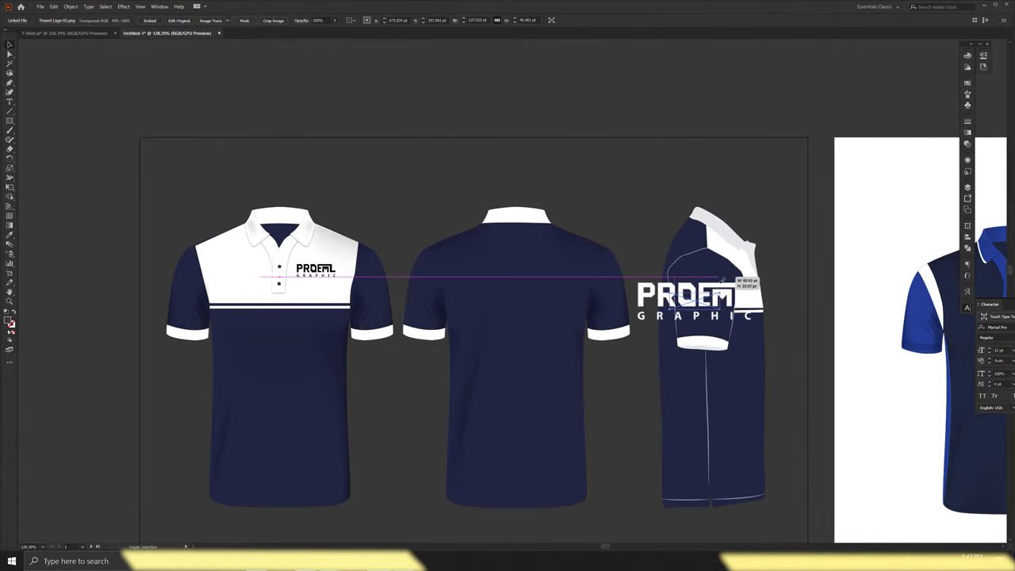
# Scale the white sleeve logo down, drag it lower on the sleeve, and fit the artboard in view
pyautogui.scroll(1, 723, 303)
pyautogui.scroll(1, 758, 323)
pyautogui.scroll(1, 714, 301)
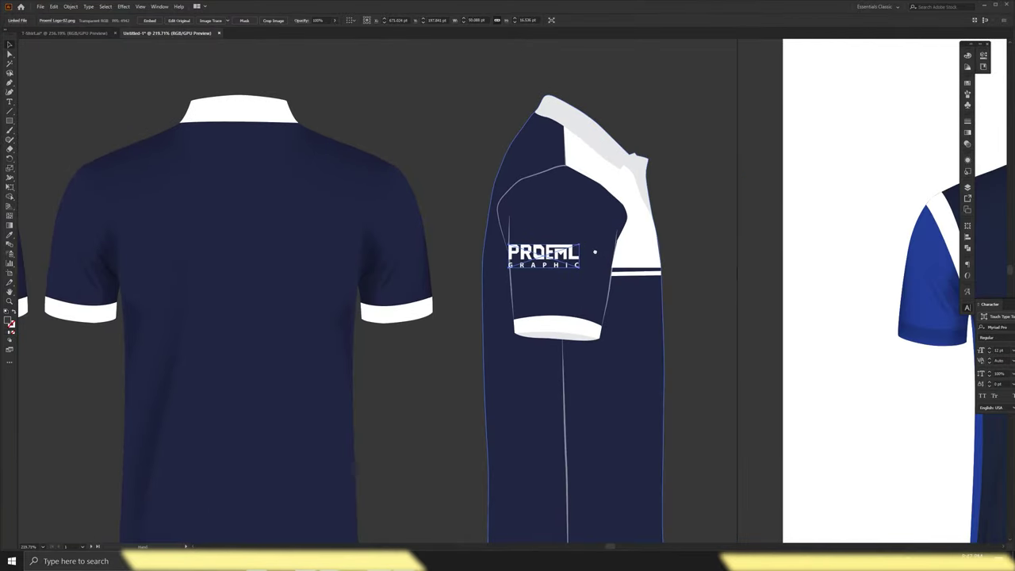
pyautogui.moveTo(569, 257); pyautogui.dragTo(581, 289)
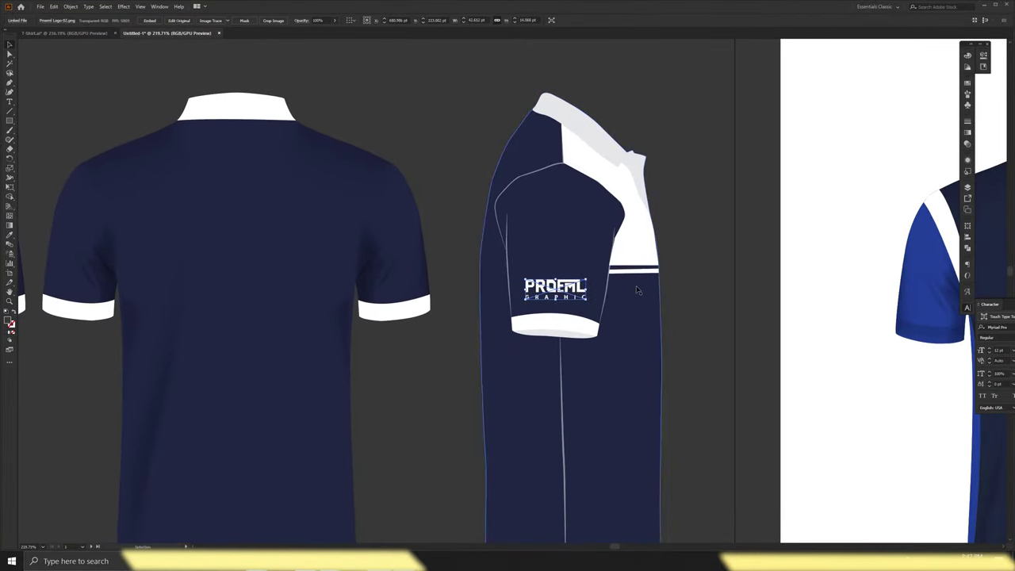
pyautogui.scroll(-1, 591, 261)
pyautogui.scroll(-1, 591, 261)
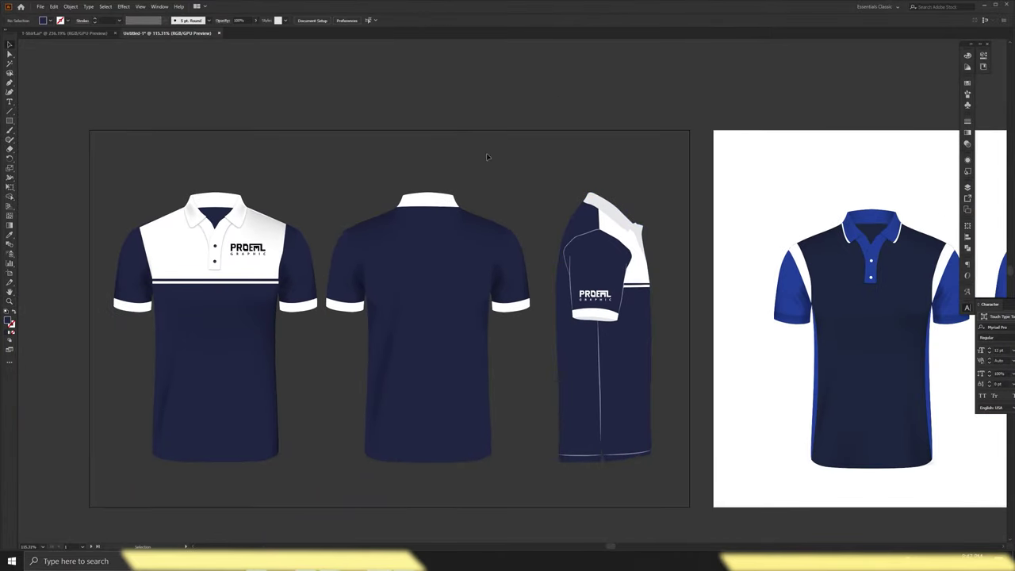
pyautogui.hotkey('ctrl', '0')
pyautogui.scroll(2, 296, 240)
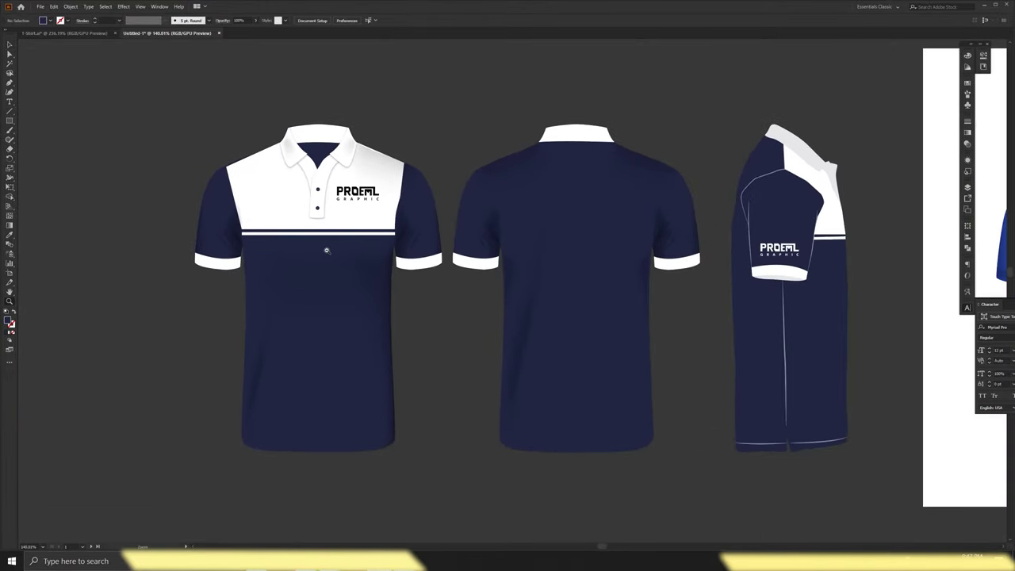
# Type 'PROEML GRAPHIC' and move the text onto the back-view shirt
pyautogui.click(10, 102)
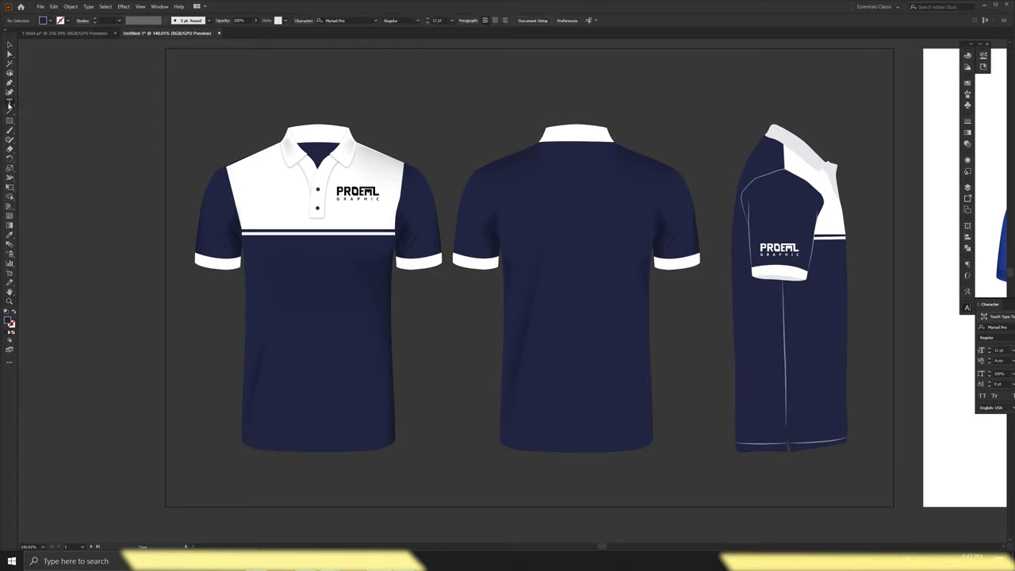
pyautogui.click(455, 111)
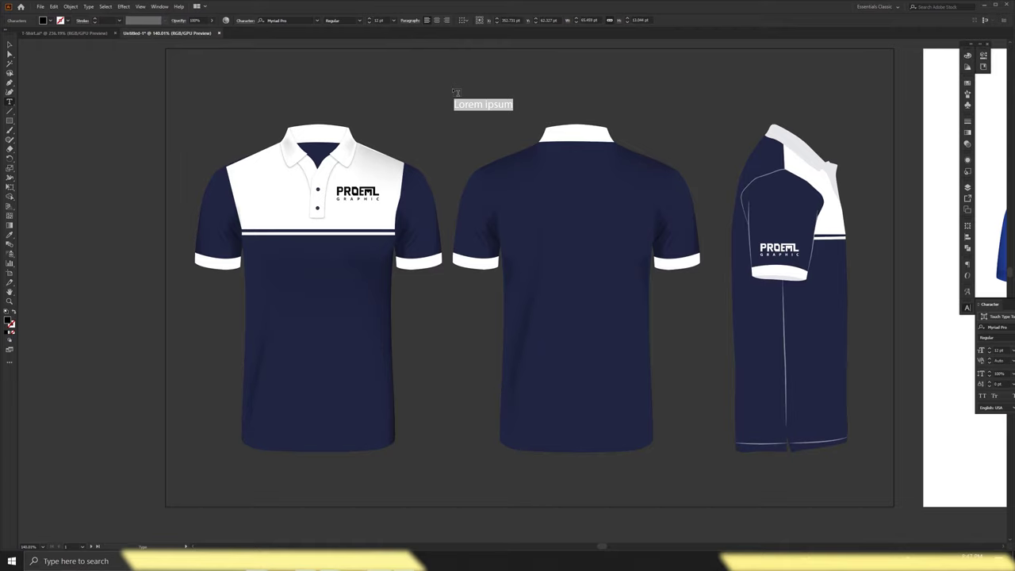
pyautogui.write('PROEML GRAPHIC')
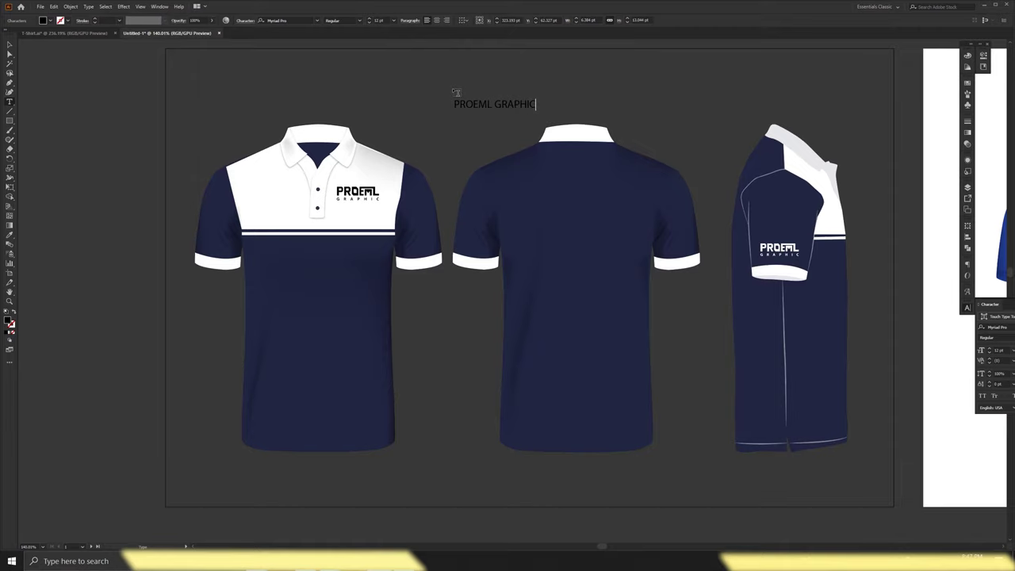
pyautogui.press('Escape')
pyautogui.moveTo(536, 105)
pyautogui.mouseDown()
pyautogui.moveTo(622, 199)
pyautogui.moveTo(635, 191)
pyautogui.mouseUp()
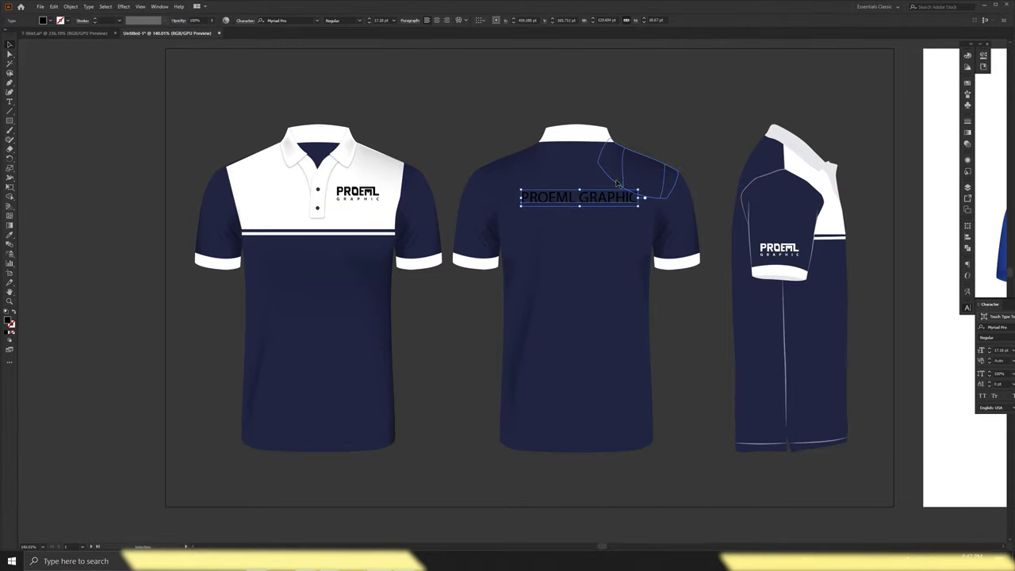
# Shrink the back text slightly, make it white, and centre it across the upper back
pyautogui.click(682, 133)
pyautogui.click(639, 196)
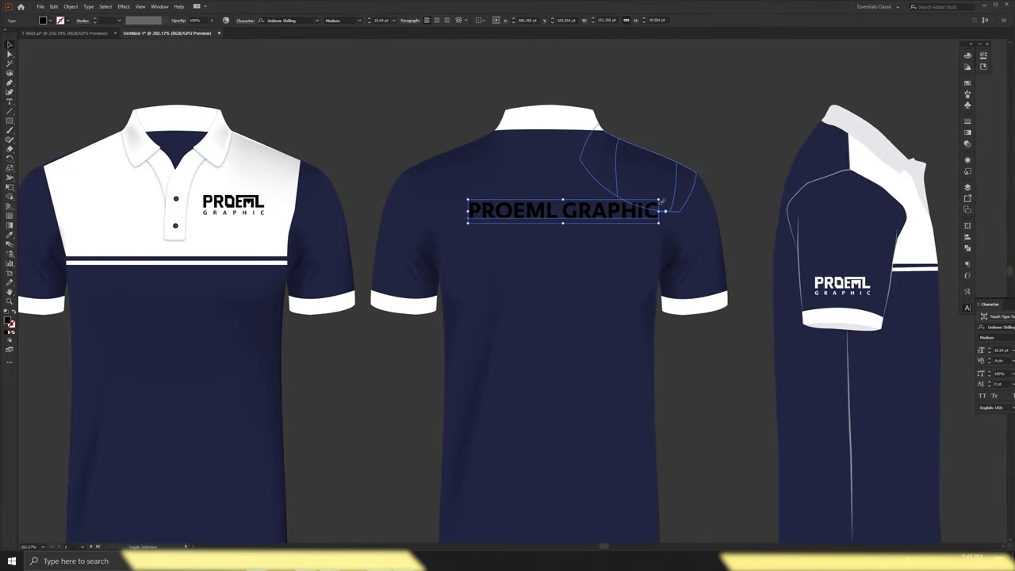
pyautogui.moveTo(668, 205); pyautogui.dragTo(593, 214)
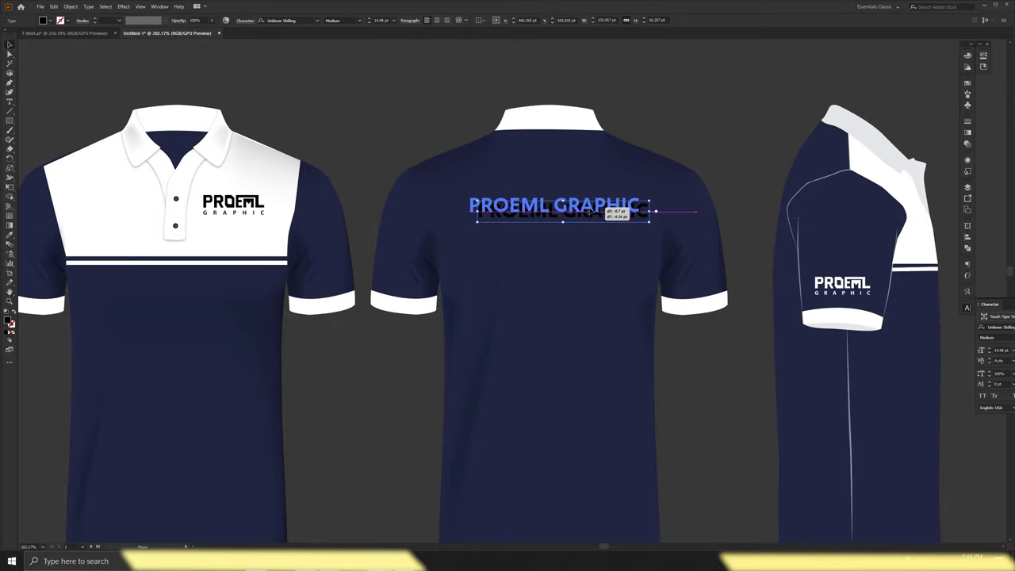
pyautogui.click(52, 21)
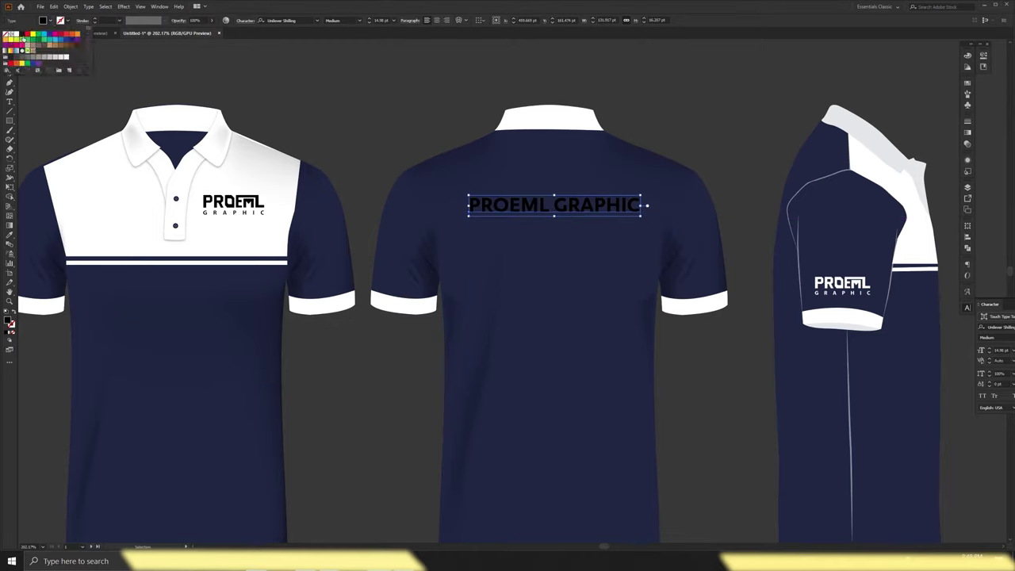
pyautogui.click(22, 39)
pyautogui.click(412, 93)
pyautogui.moveTo(633, 204); pyautogui.dragTo(641, 206)
# Draw a straight Pen line beneath the PROEML GRAPHIC back text
pyautogui.click(151, 144)
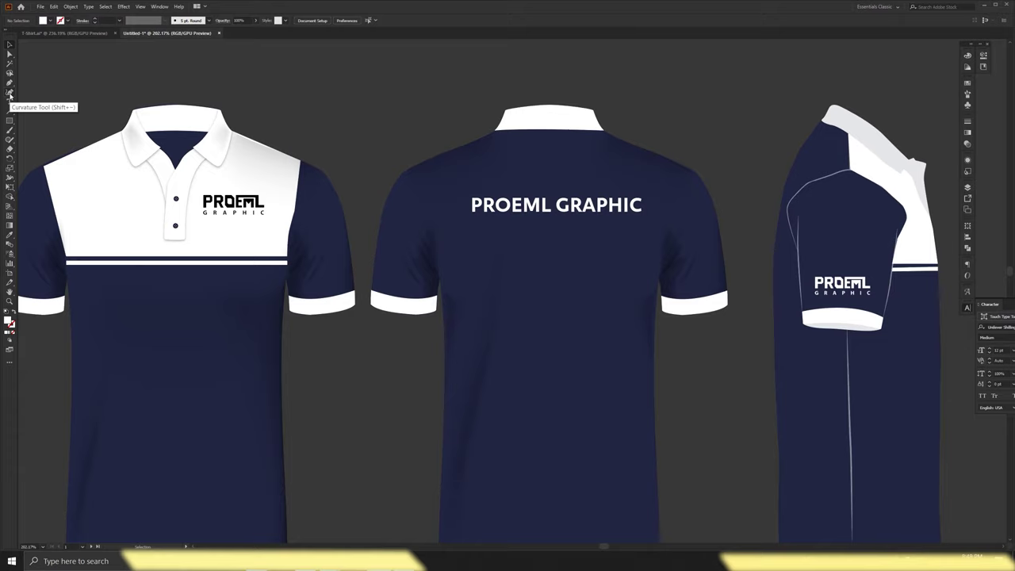
pyautogui.click(10, 82)
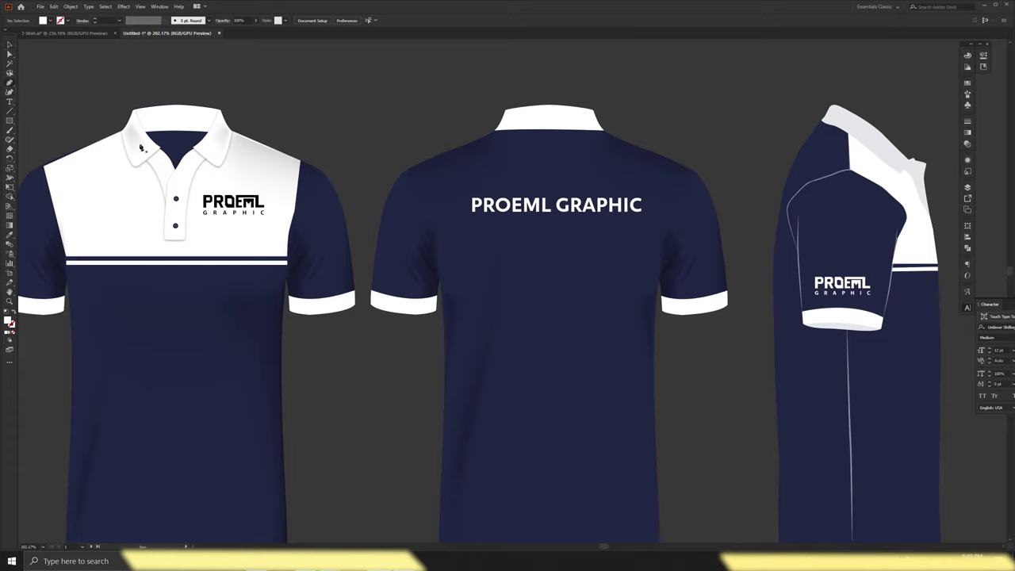
pyautogui.click(500, 223)
pyautogui.click(604, 223)
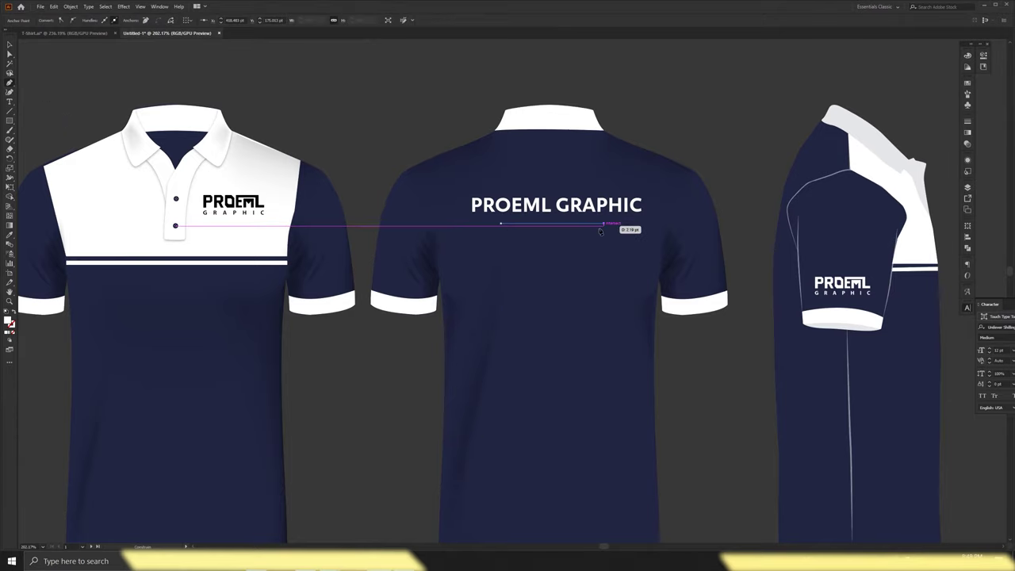
pyautogui.press('Escape')
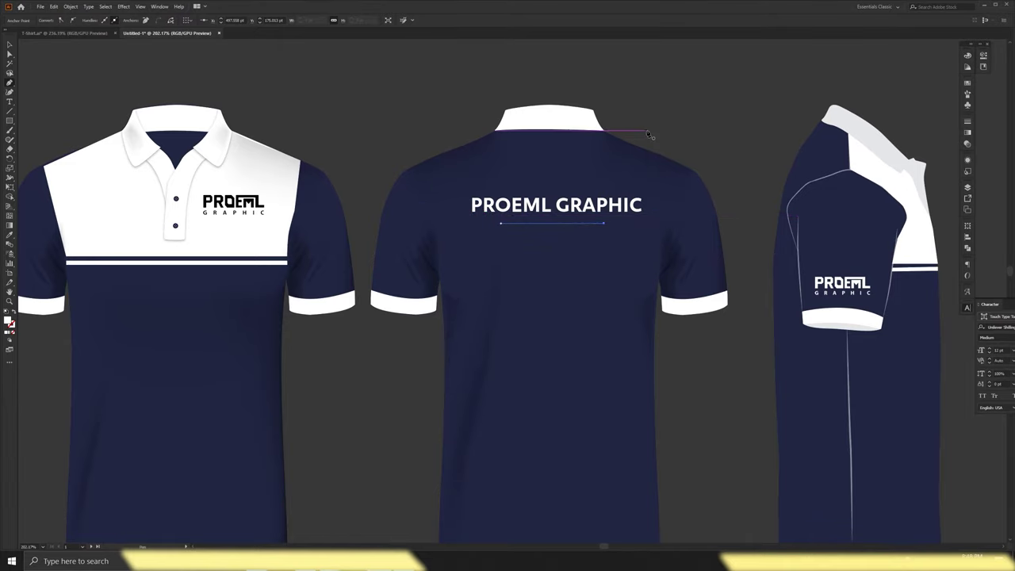
# Give the underline a white stroke and a thin stroke weight
pyautogui.keyDown('ctrl'); pyautogui.click(643, 175); pyautogui.keyUp('ctrl')
pyautogui.keyDown('ctrl'); pyautogui.click(604, 225); pyautogui.keyUp('ctrl')
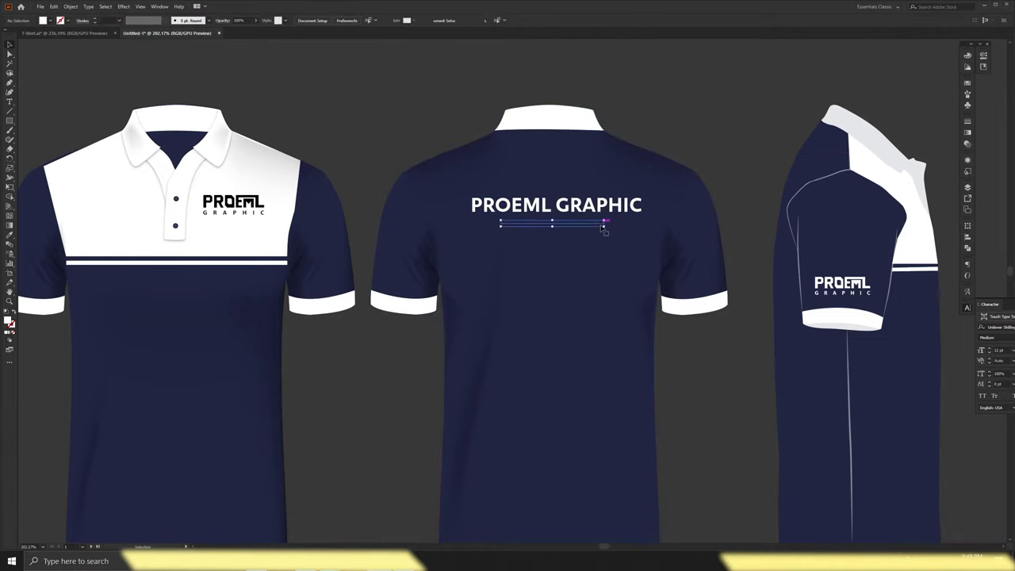
pyautogui.click(68, 21)
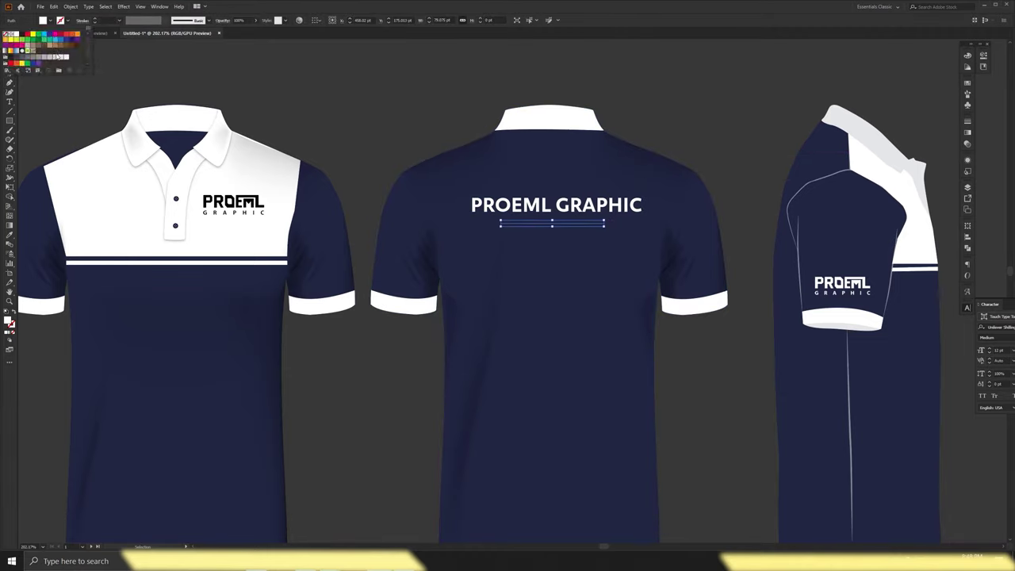
pyautogui.click(67, 57)
pyautogui.click(119, 21)
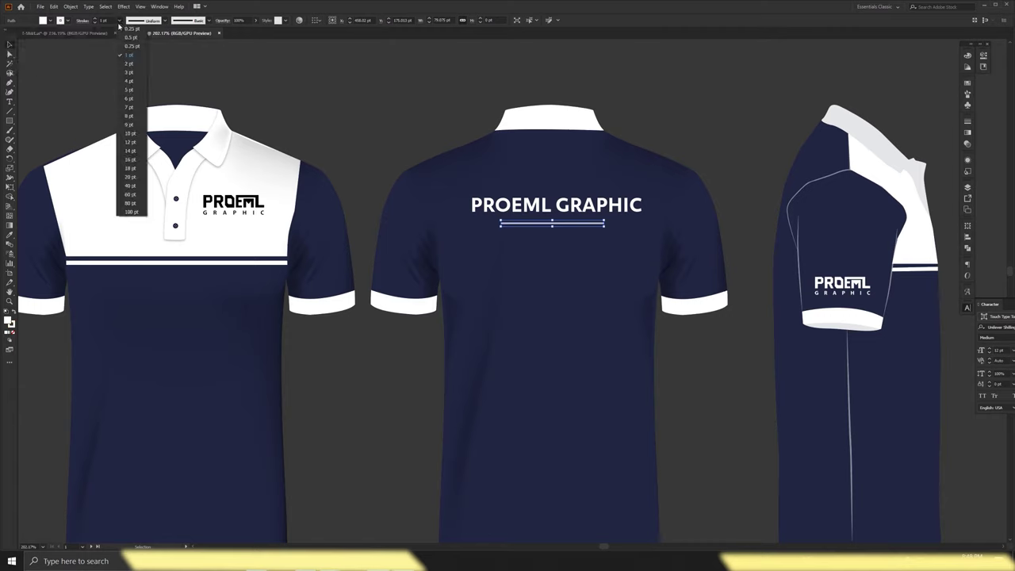
pyautogui.click(133, 86)
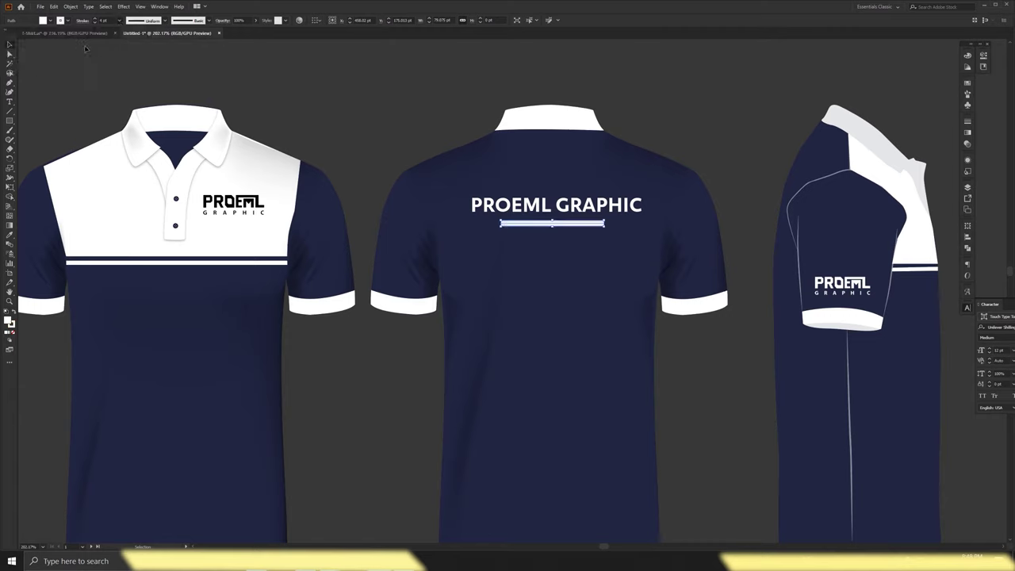
pyautogui.click(120, 21)
pyautogui.click(132, 67)
pyautogui.click(277, 89)
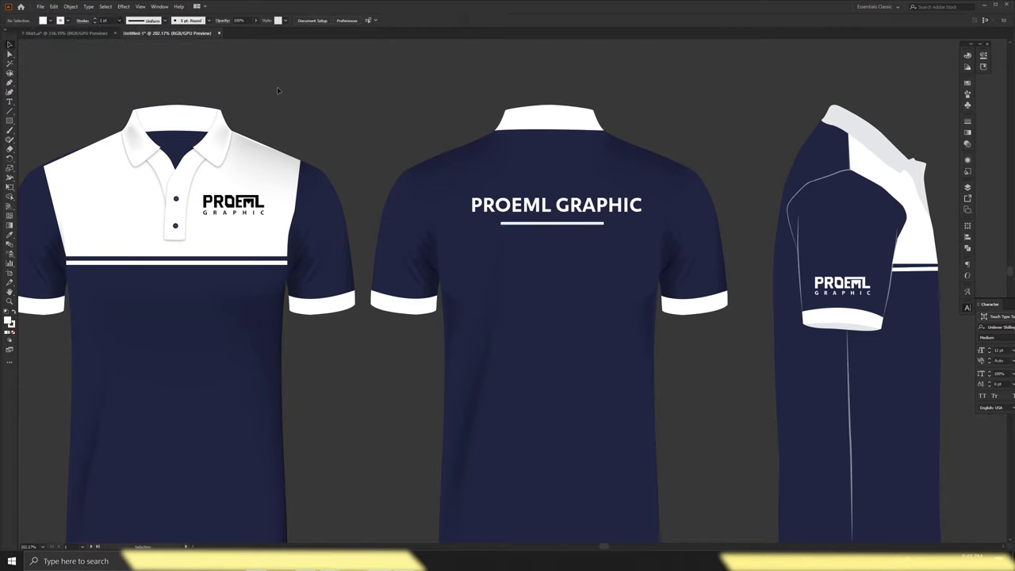
# Make the underline thinner still and duplicate the back text below it
pyautogui.click(559, 224)
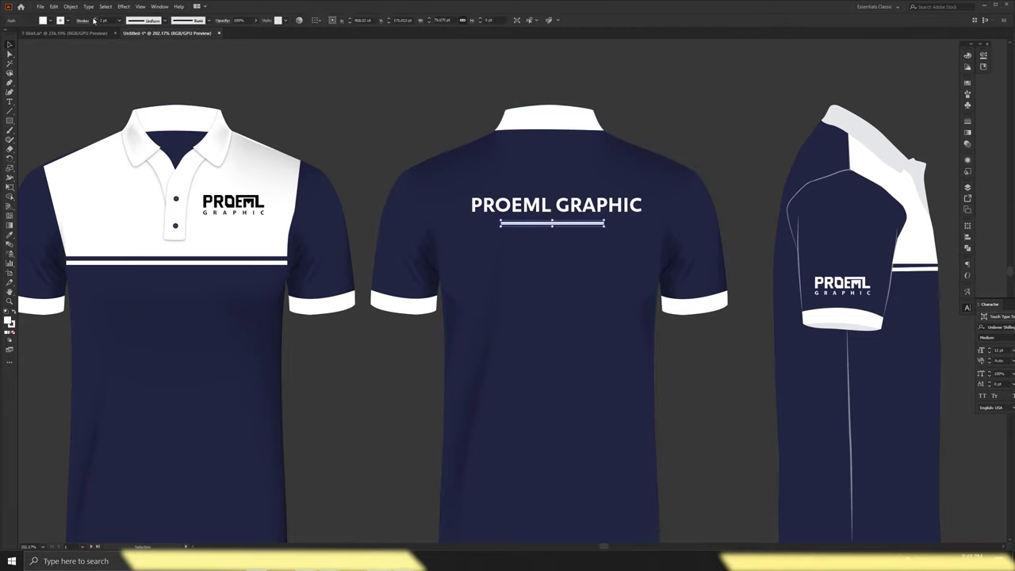
pyautogui.click(120, 21)
pyautogui.click(131, 55)
pyautogui.click(634, 109)
pyautogui.click(555, 226)
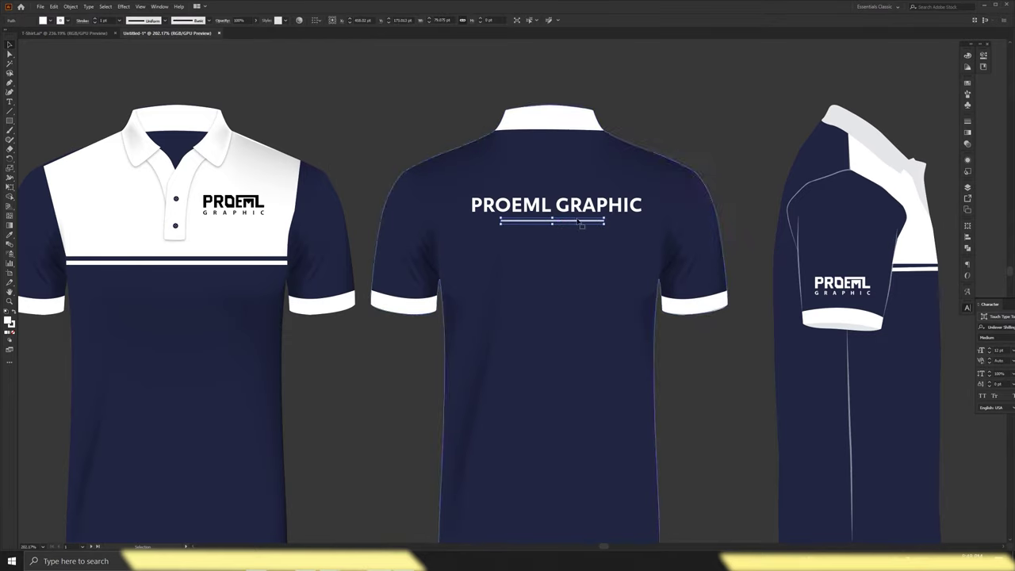
pyautogui.moveTo(651, 133); pyautogui.dragTo(618, 124)
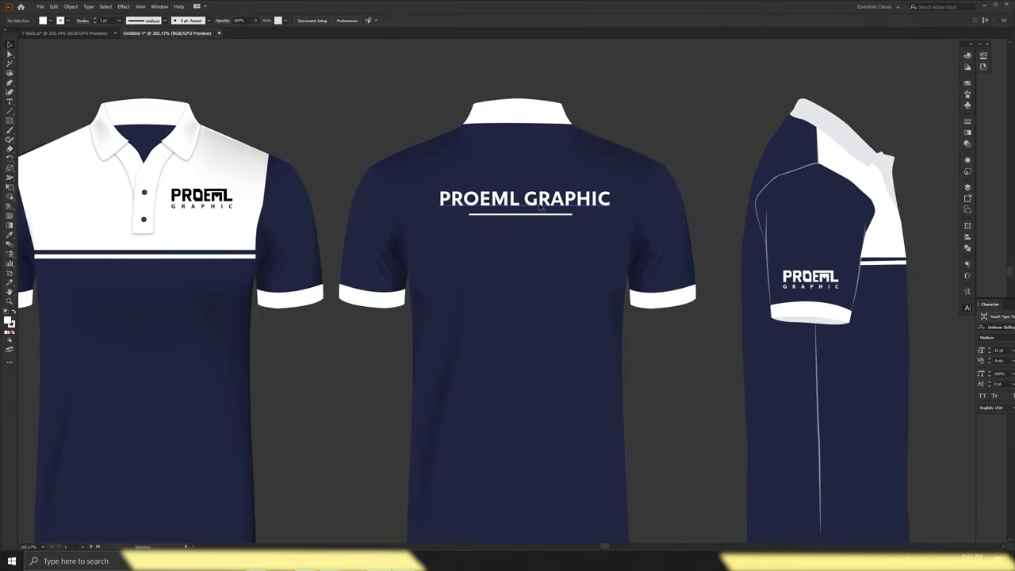
pyautogui.moveTo(541, 215); pyautogui.dragTo(539, 258)
# Replace the copied text with '2022', centre it under the underline, and shrink it
pyautogui.doubleClick(539, 252)
pyautogui.hotkey('ctrl', 'a')
pyautogui.press('BackSpace')
pyautogui.write('2022')
pyautogui.press('Escape')
pyautogui.moveTo(466, 256); pyautogui.dragTo(521, 234)
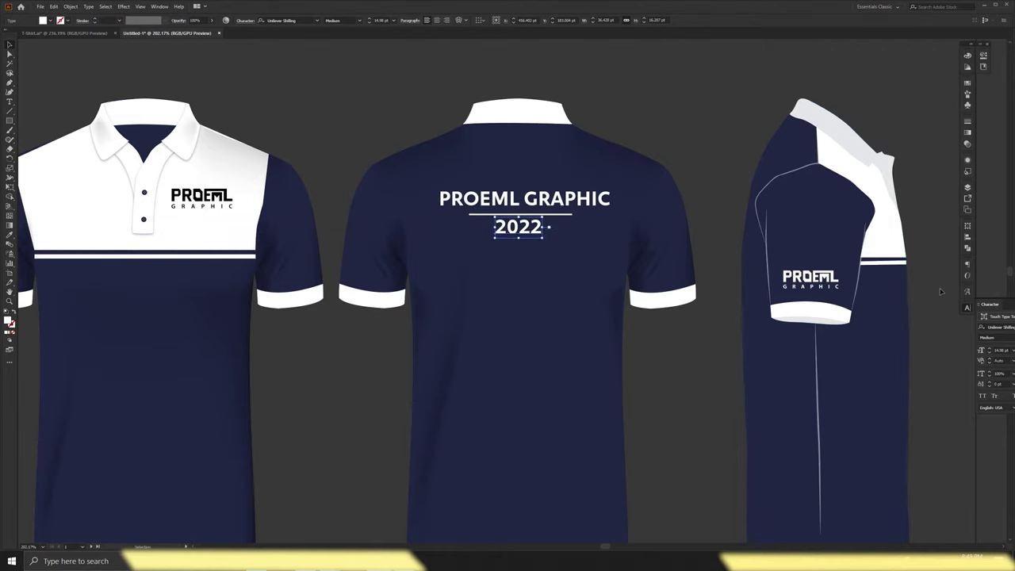
pyautogui.moveTo(544, 236); pyautogui.dragTo(520, 229)
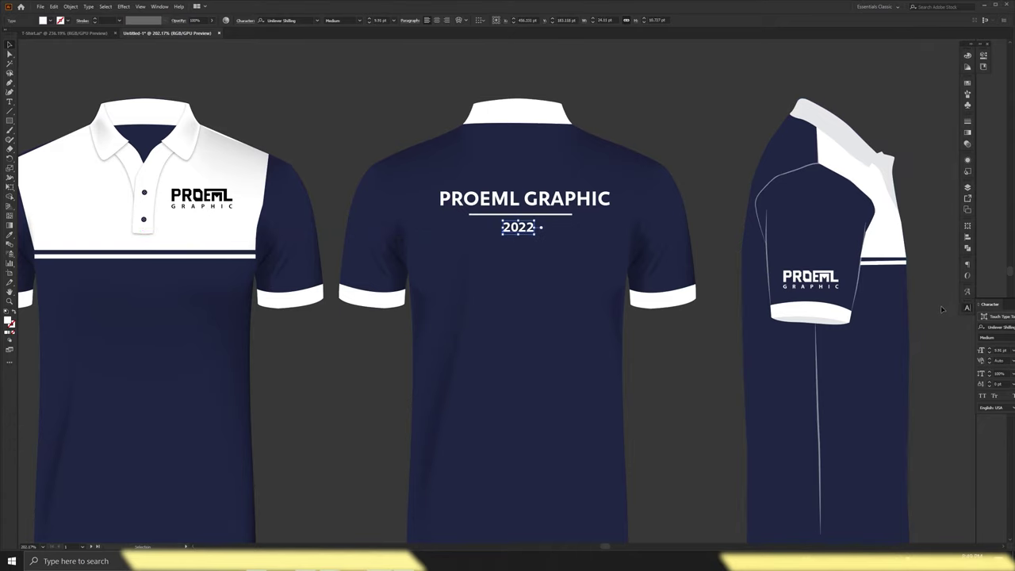
# Set the 2022 tracking to 200 in the Character panel
pyautogui.click(967, 307)
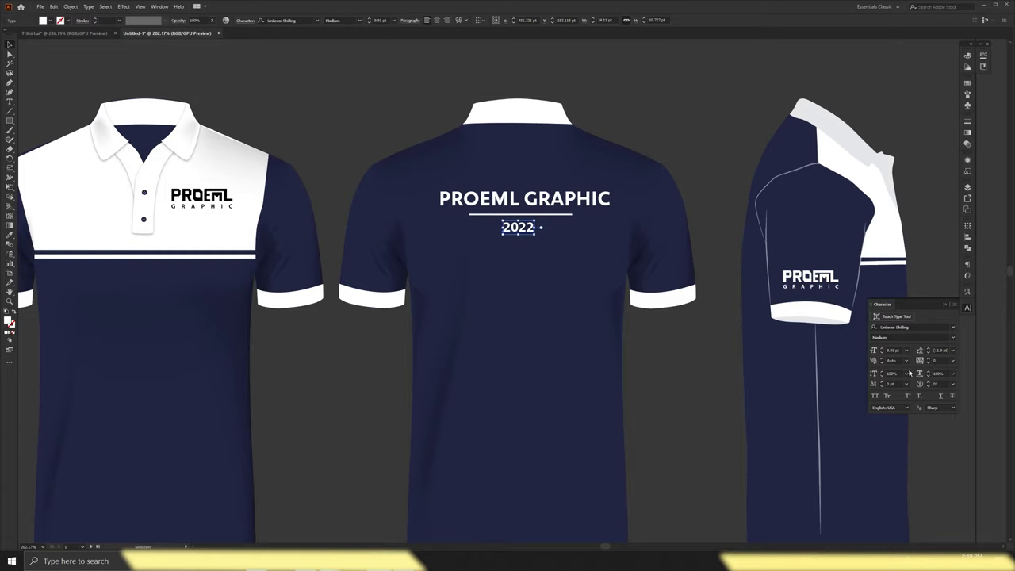
pyautogui.click(954, 362)
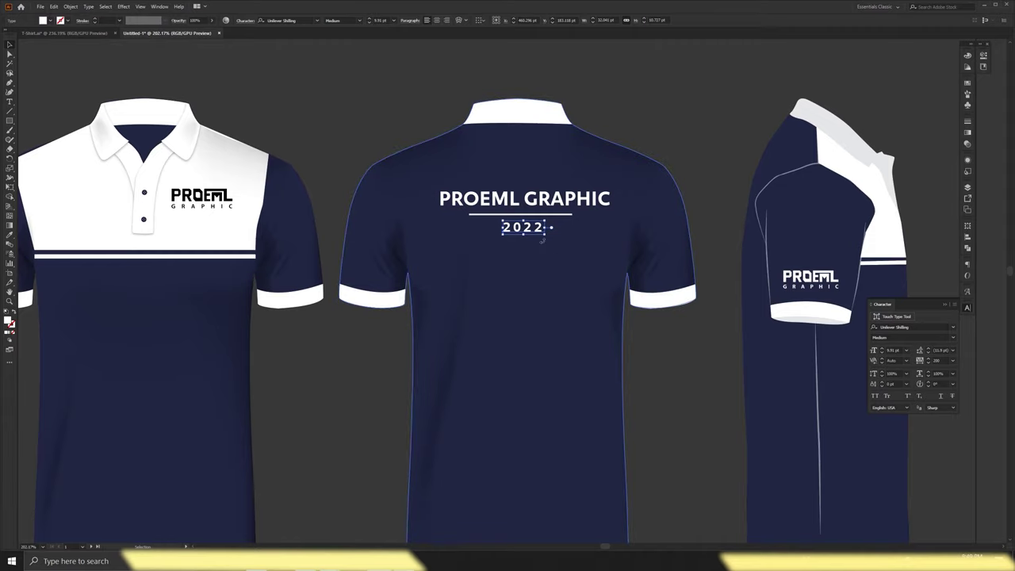
pyautogui.rightClick(538, 232)
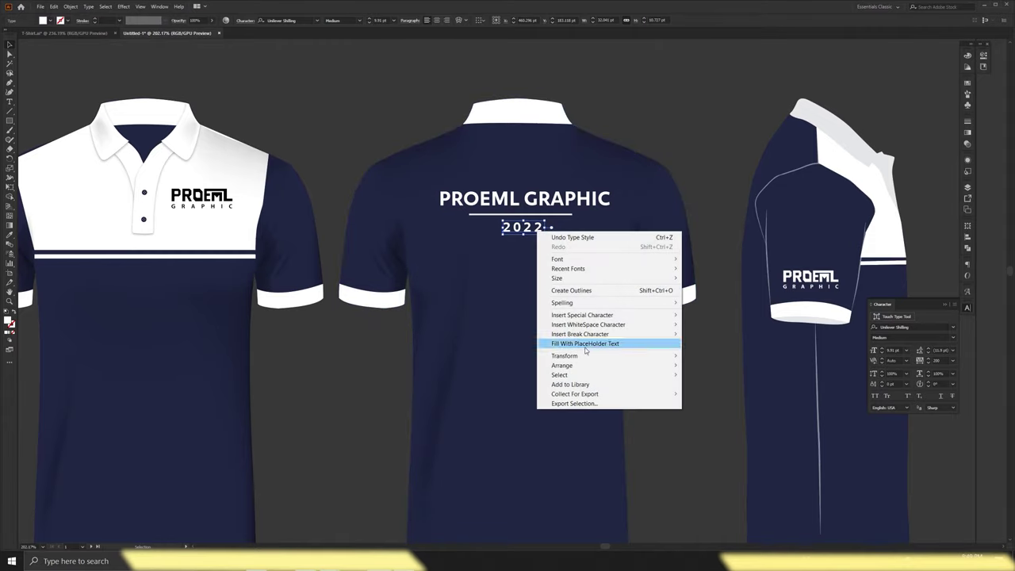
# Convert 2022 to outlines and ungroup it into separate digit shapes
pyautogui.click(571, 291)
pyautogui.moveTo(512, 235); pyautogui.dragTo(610, 275)
pyautogui.press('v')
pyautogui.click(555, 212)
pyautogui.rightClick(561, 226)
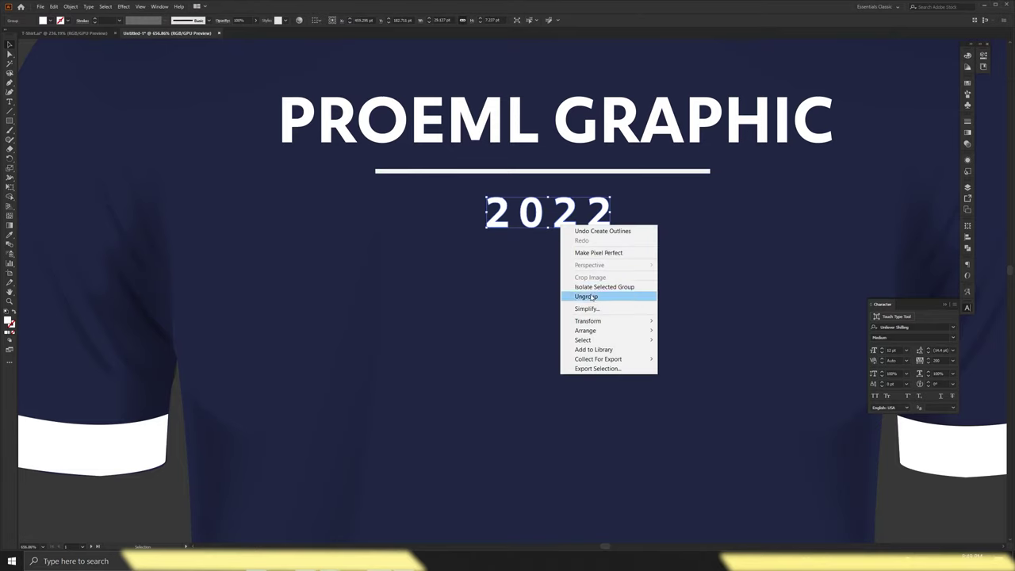
pyautogui.click(591, 297)
# Drag the end digits to the line's ends and distribute all four digits evenly
pyautogui.moveTo(498, 226); pyautogui.dragTo(393, 226)
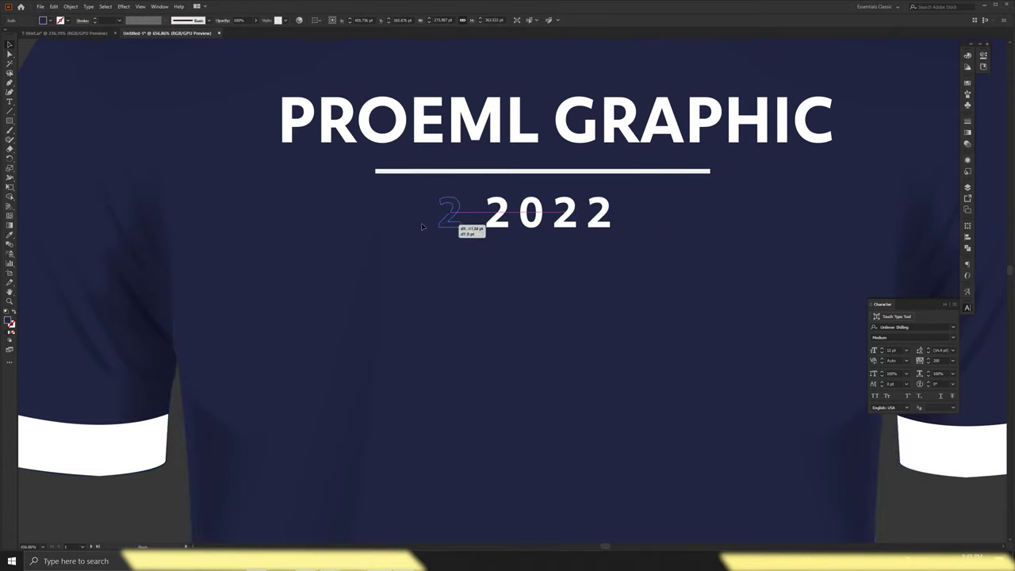
pyautogui.moveTo(606, 223); pyautogui.dragTo(703, 223)
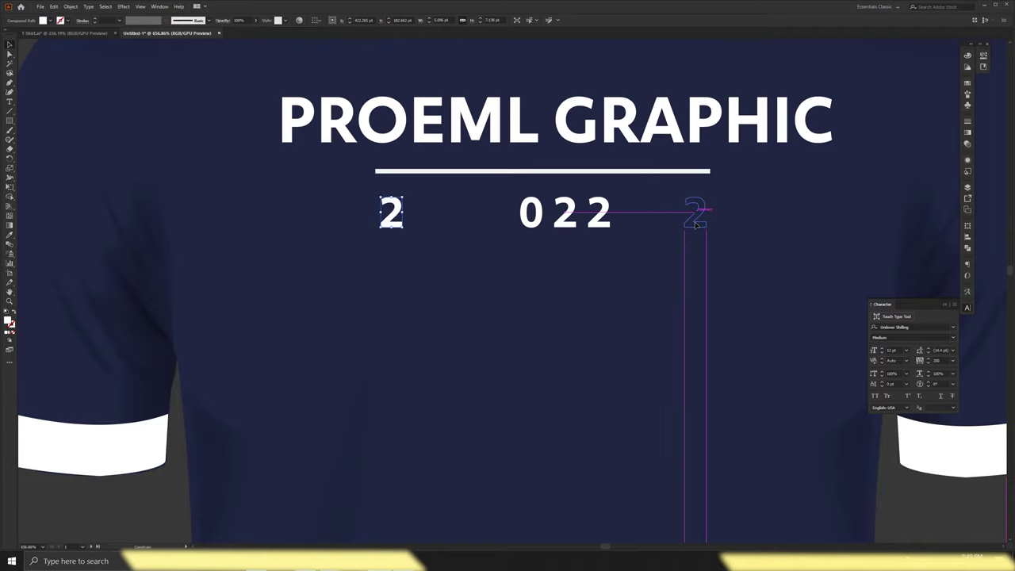
pyautogui.moveTo(568, 228); pyautogui.dragTo(614, 227)
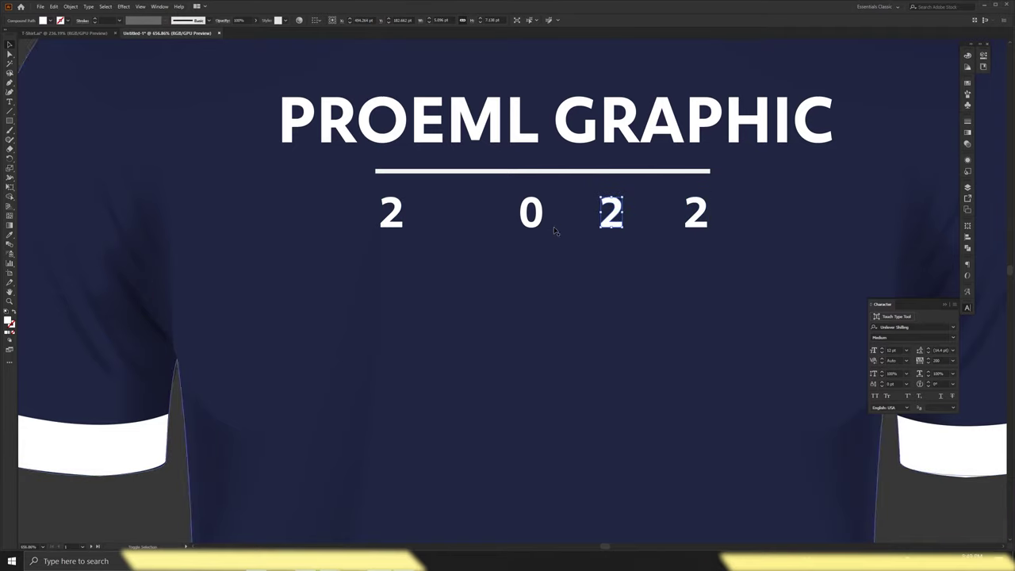
pyautogui.moveTo(531, 226); pyautogui.dragTo(489, 226)
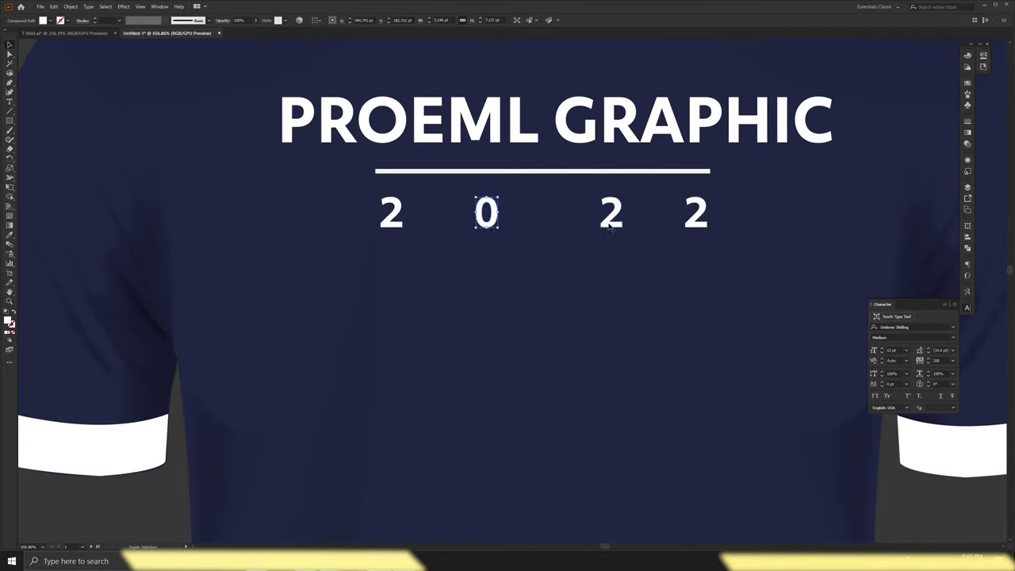
pyautogui.moveTo(537, 199); pyautogui.dragTo(654, 228)
pyautogui.keyDown('shift'); pyautogui.click(697, 222); pyautogui.keyUp('shift')
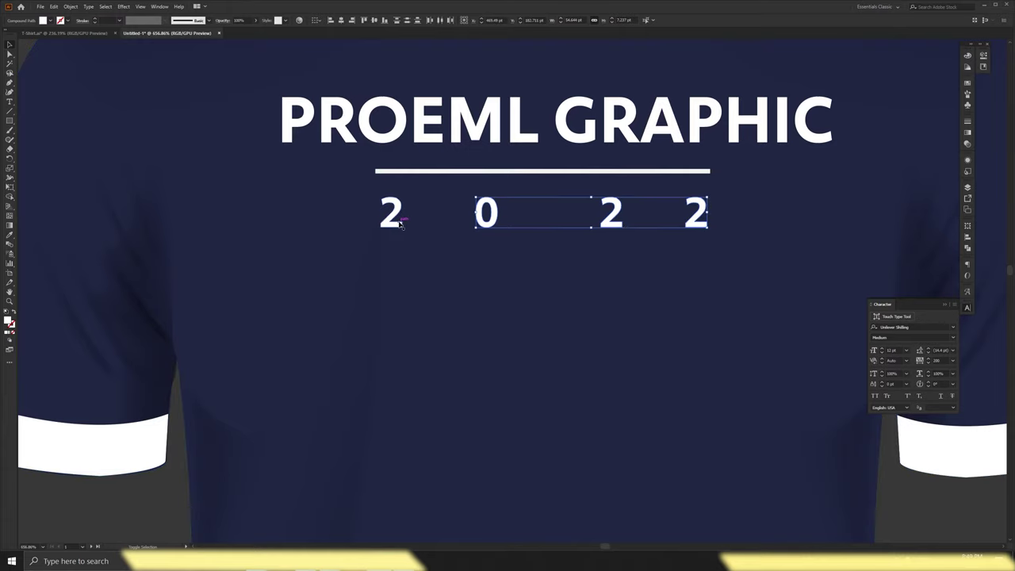
pyautogui.click(438, 20)
# Nudge the spaced digits up slightly and zoom out to show all three shirts
pyautogui.press('z')
pyautogui.press('Up')
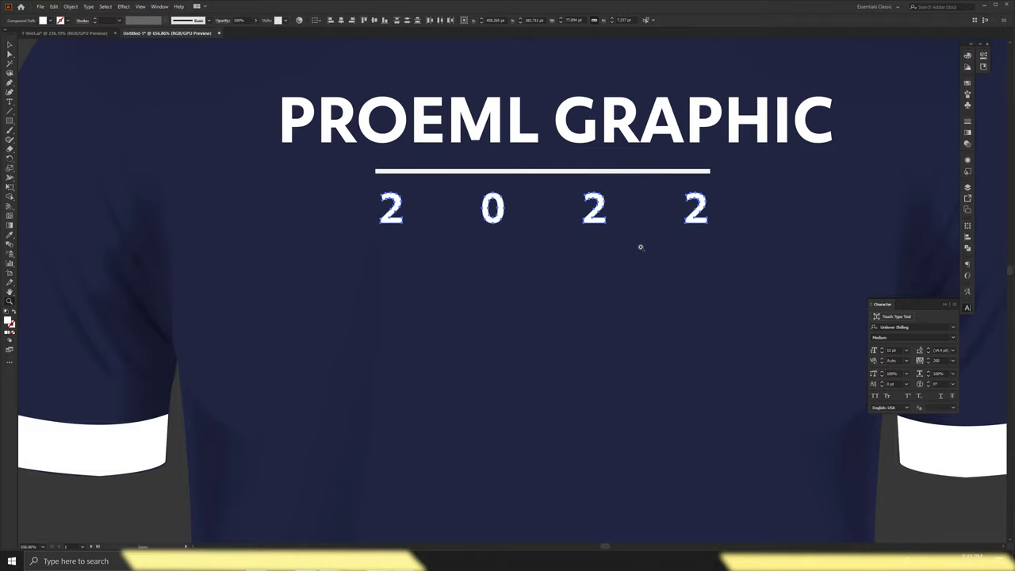
pyautogui.hotkey('ctrl', '0')
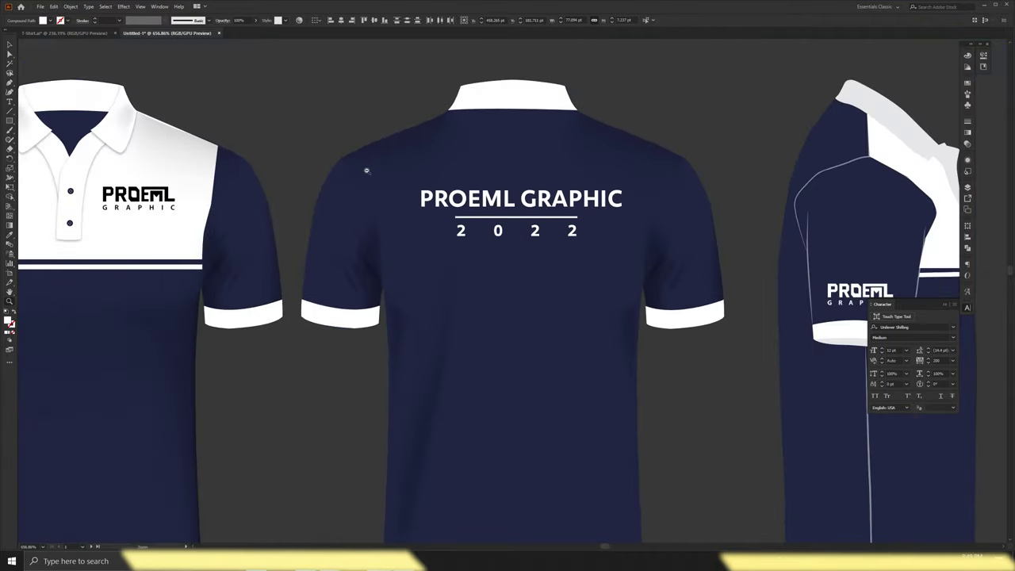
pyautogui.click(45, 22)
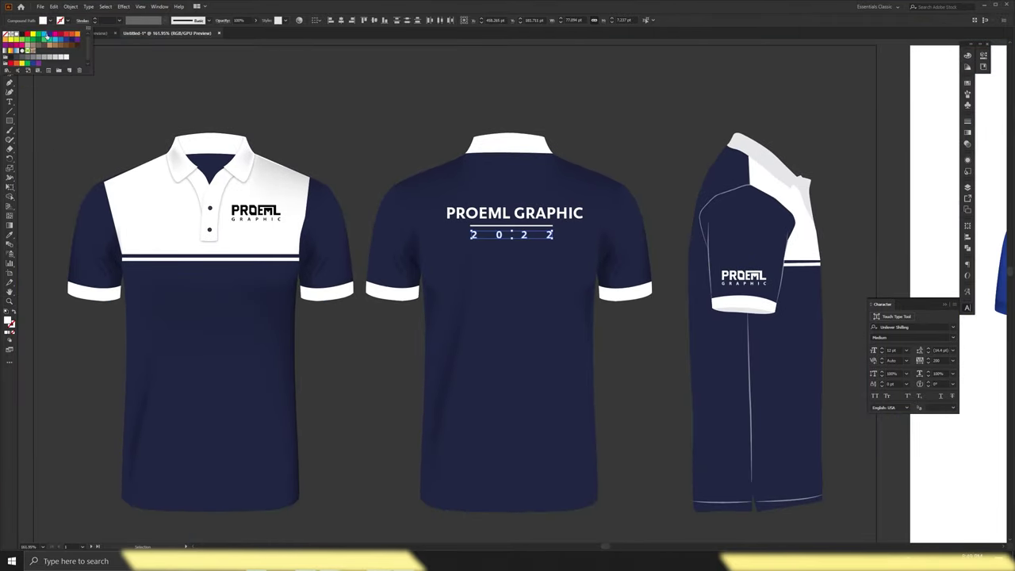
# Colour the 2022 digits yellow from the Fill swatches
pyautogui.click(249, 109)
pyautogui.click(599, 92)
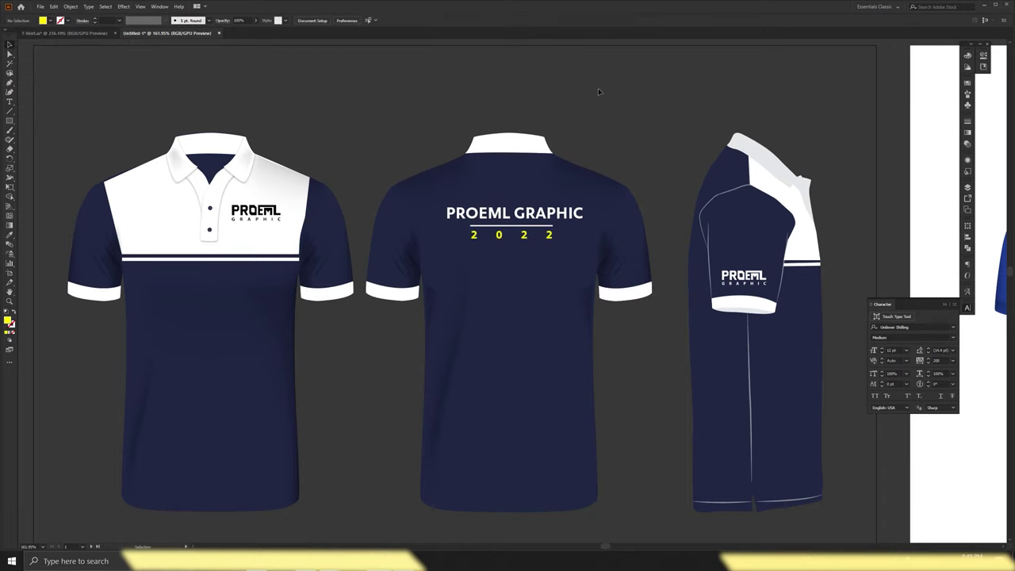
pyautogui.keyDown('alt'); pyautogui.scroll(-3, 585, 175); pyautogui.keyUp('alt')
pyautogui.keyDown('alt'); pyautogui.scroll(-2, 476, 151); pyautogui.keyUp('alt')
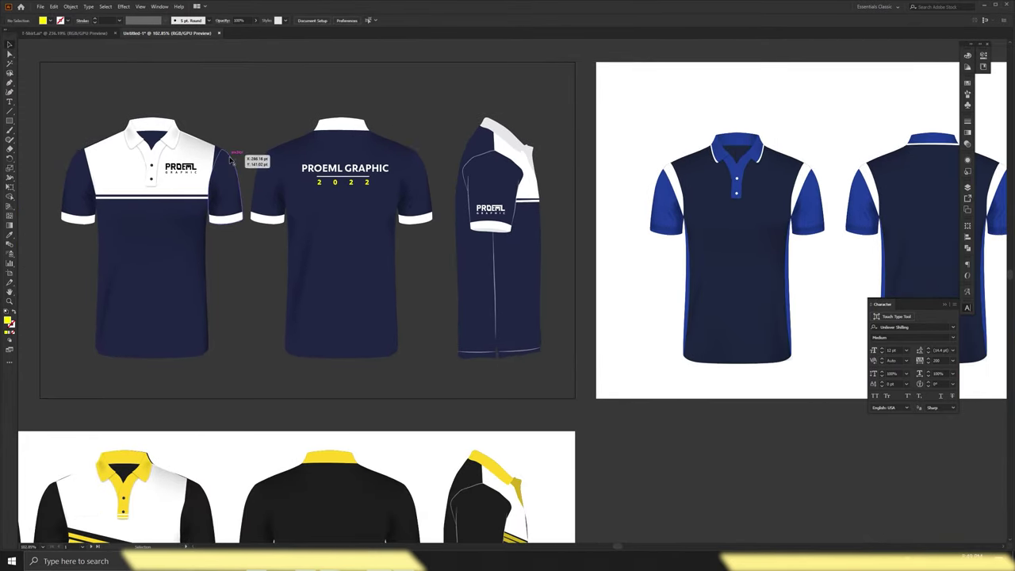
# Copy the PROEML GRAPHIC chest logo onto the blue polo's chest beside the placket
pyautogui.hscroll(5, 484, 214)
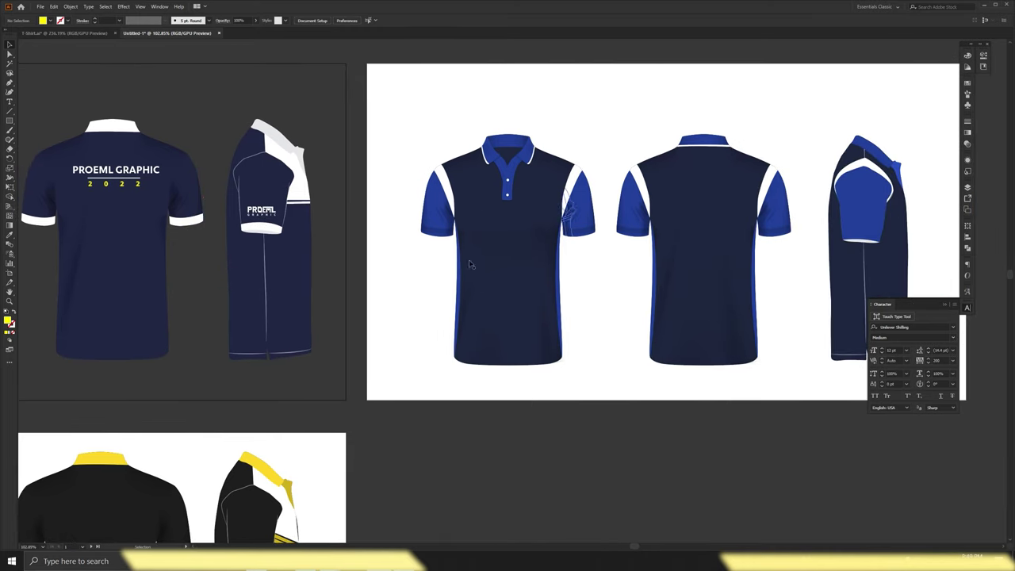
pyautogui.hscroll(-1, 456, 194)
pyautogui.hscroll(-1, 476, 198)
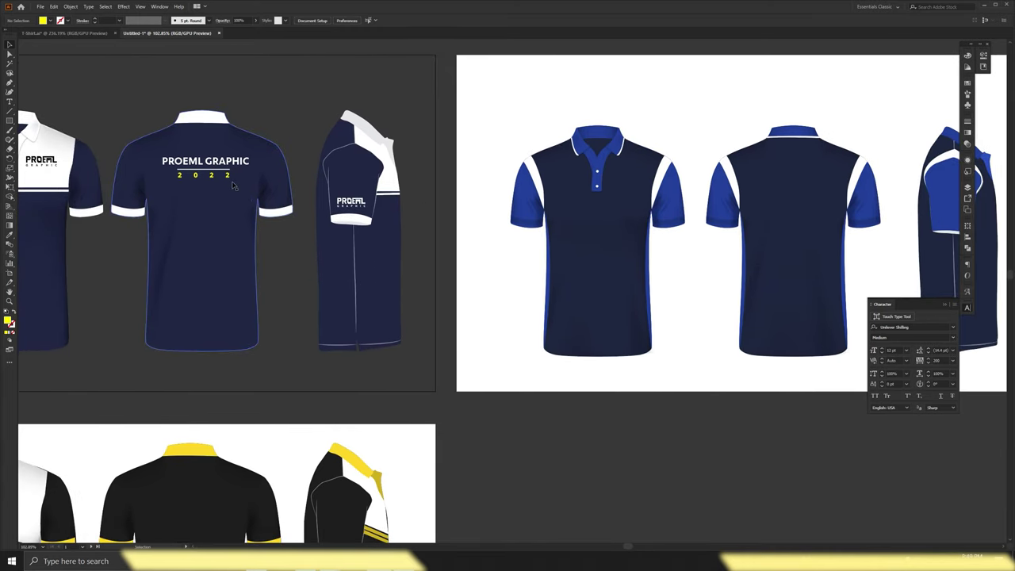
pyautogui.hscroll(-3, 413, 190)
pyautogui.moveTo(228, 164); pyautogui.dragTo(237, 168)
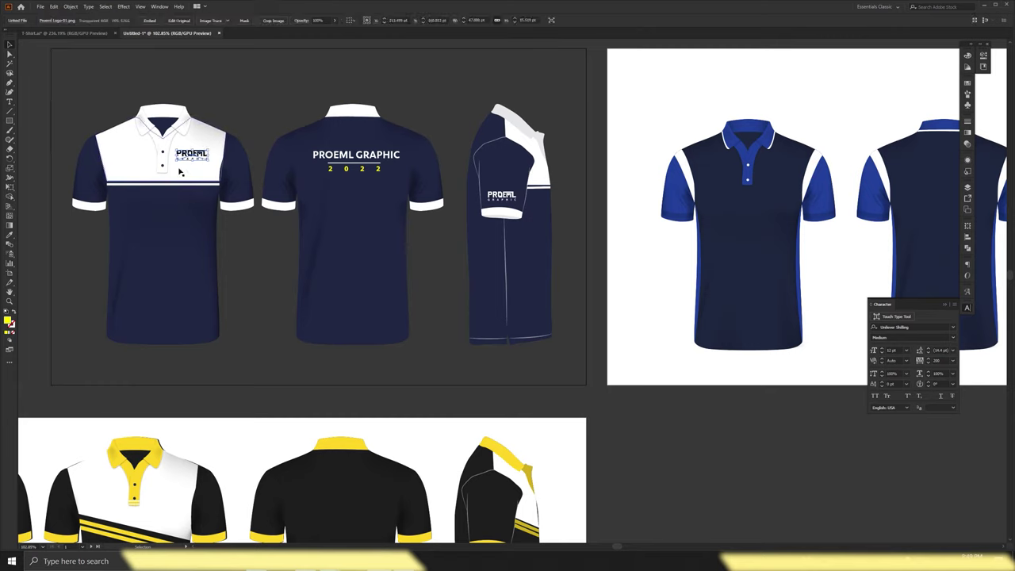
pyautogui.moveTo(238, 168); pyautogui.dragTo(787, 186)
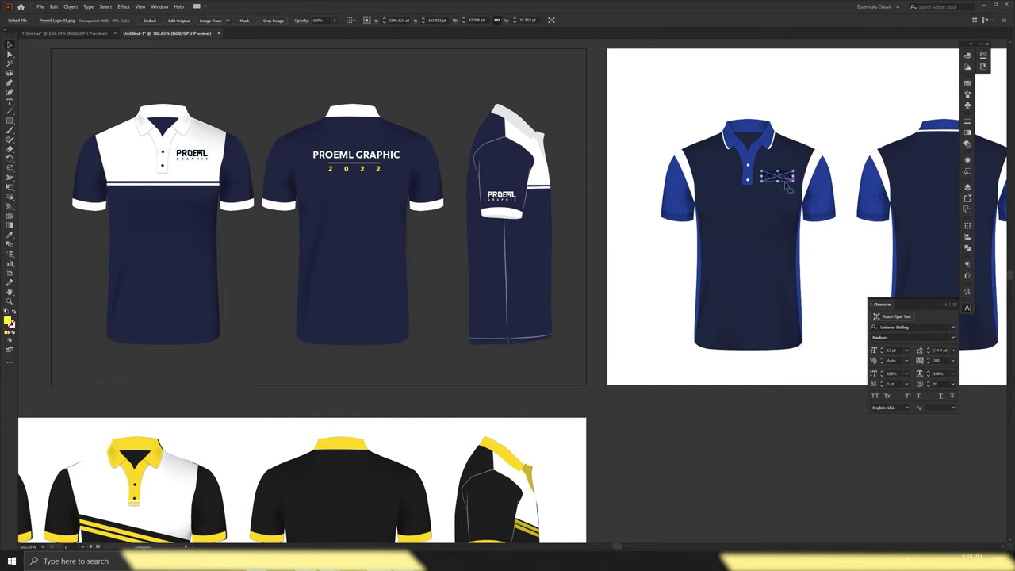
pyautogui.moveTo(788, 185)
pyautogui.mouseDown()
pyautogui.moveTo(746, 173)
pyautogui.moveTo(781, 173)
pyautogui.moveTo(550, 180)
pyautogui.mouseUp()
# Copy the PROEML sleeve logo from the navy sleeve onto the blue polo's sleeve
pyautogui.click(281, 208)
pyautogui.moveTo(274, 205); pyautogui.dragTo(870, 223)
pyautogui.moveTo(802, 333); pyautogui.dragTo(771, 330)
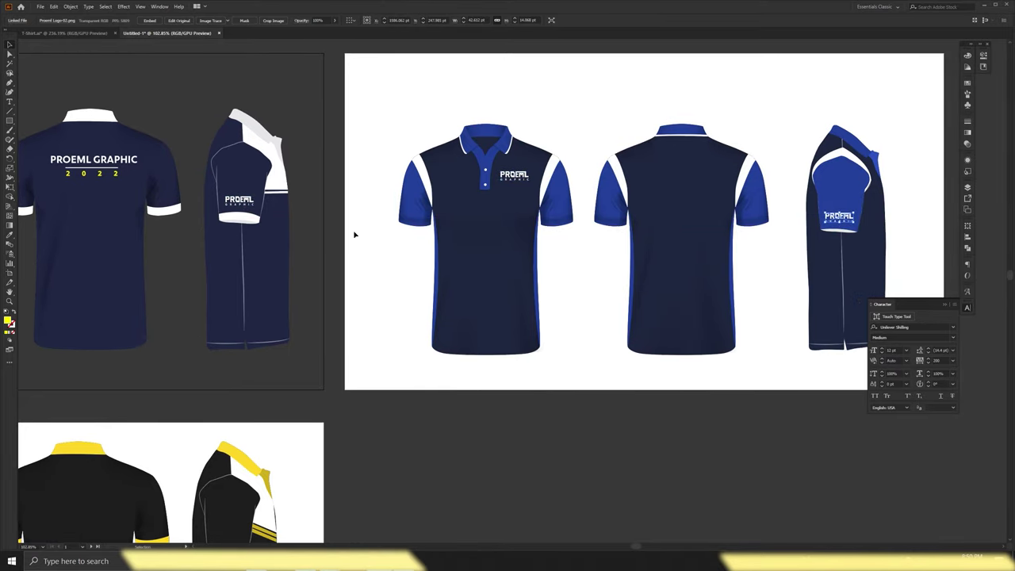
pyautogui.click(111, 163)
# Copy the PROEML GRAPHIC 2022 back text onto the blue polo's back, nudged slightly down
pyautogui.moveTo(115, 179); pyautogui.dragTo(103, 178)
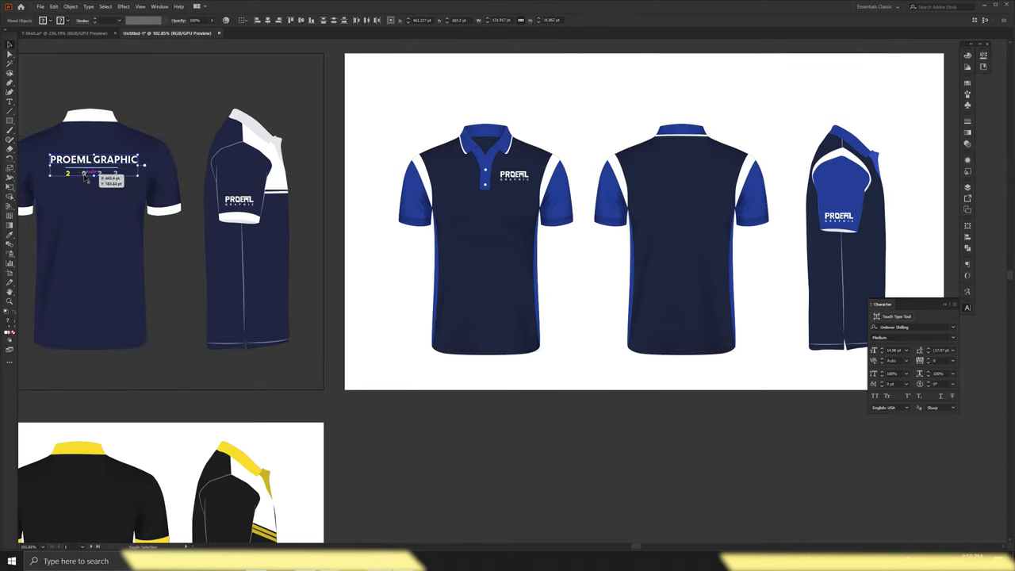
pyautogui.moveTo(94, 165); pyautogui.dragTo(683, 164)
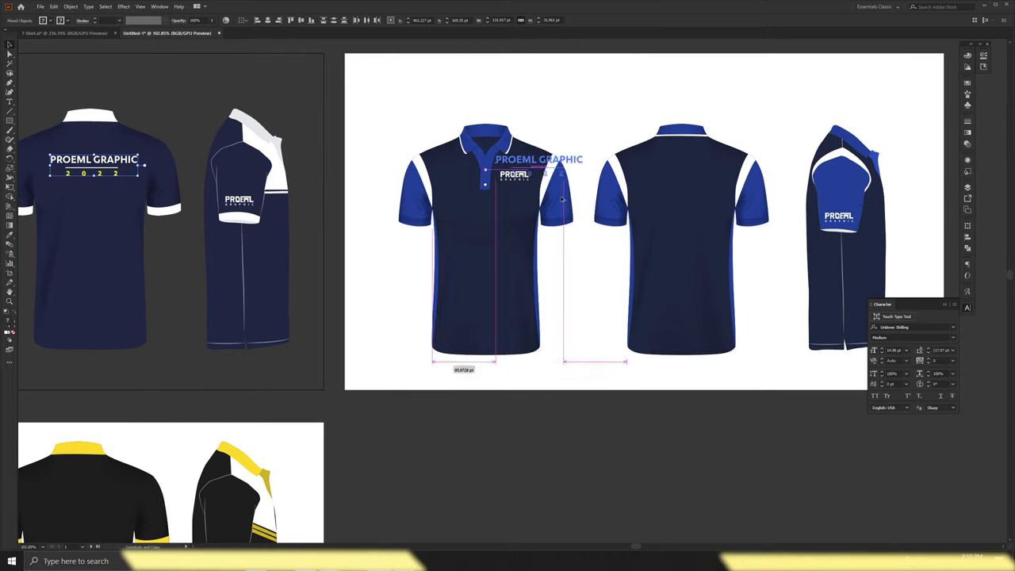
pyautogui.press('Down')
pyautogui.press('Down')
pyautogui.press('Down')
pyautogui.press('Down')
pyautogui.press('Down')
pyautogui.press('Down')
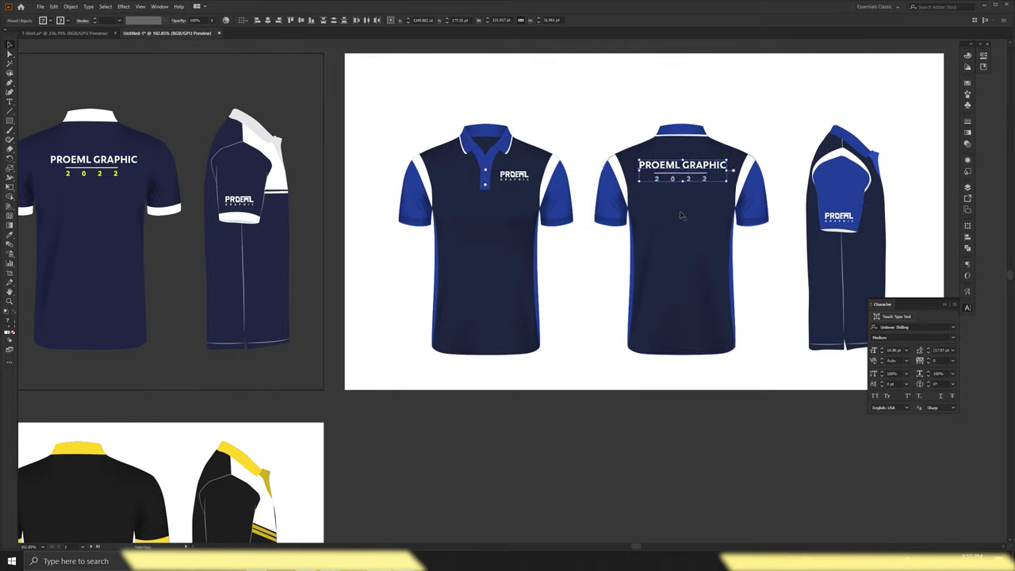
# Draw a rectangle covering the whole blue polo artboard
pyautogui.scroll(2, 680, 215)
pyautogui.scroll(2, 431, 220)
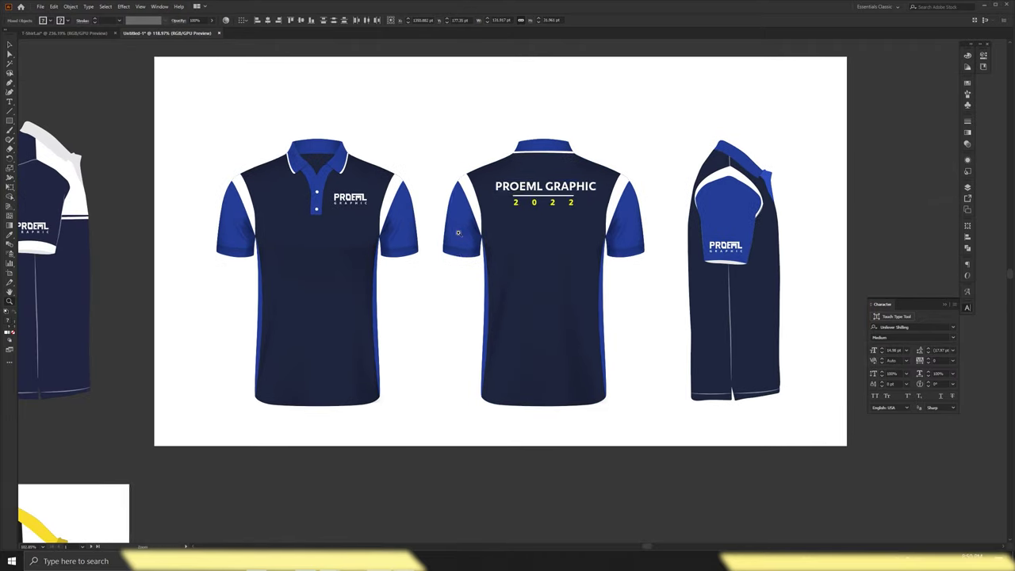
pyautogui.moveTo(431, 220); pyautogui.dragTo(450, 226)
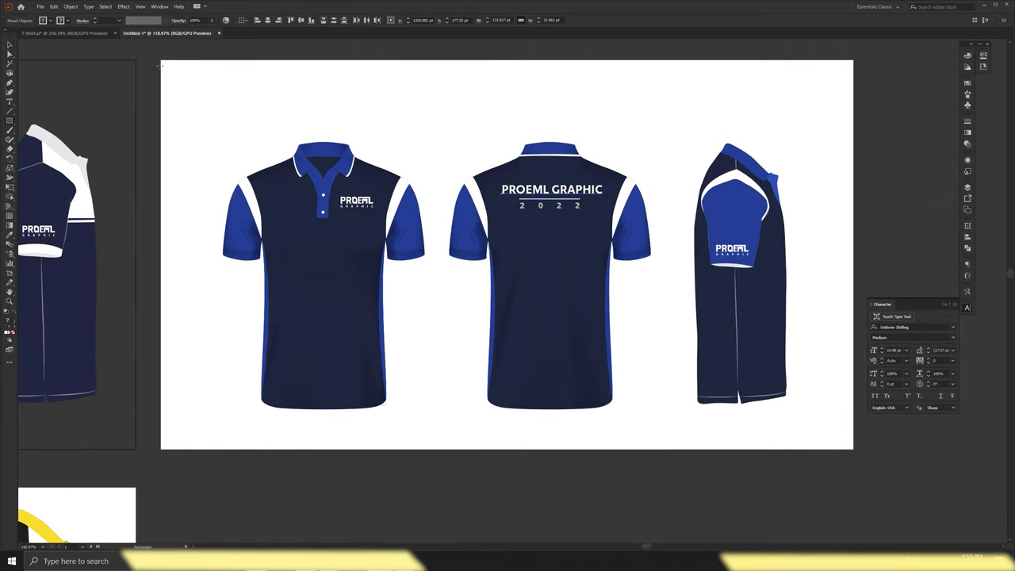
pyautogui.moveTo(157, 59); pyautogui.dragTo(860, 457)
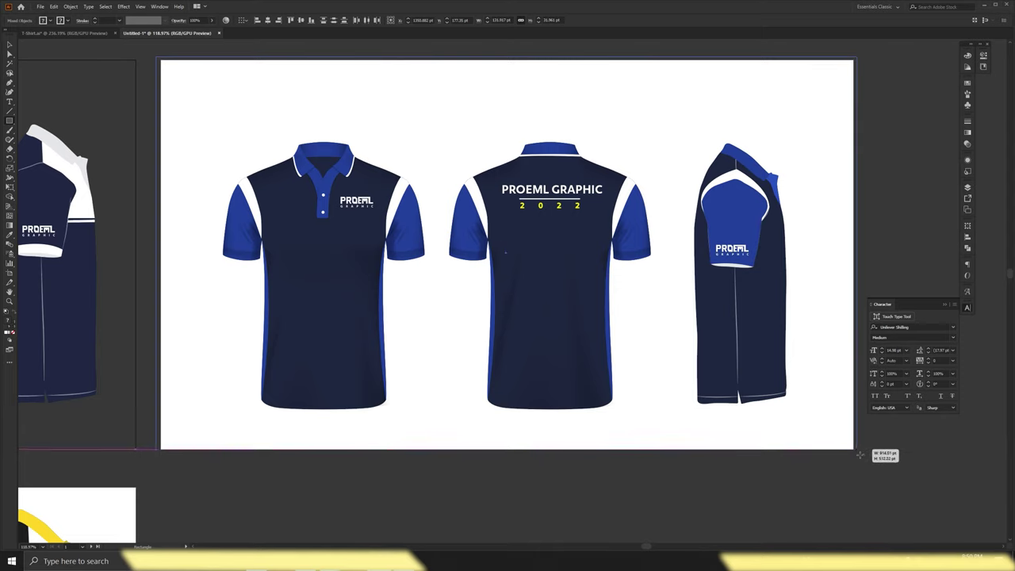
# Send the background rectangle behind the blue polos and fill it dark grey
pyautogui.rightClick(535, 188)
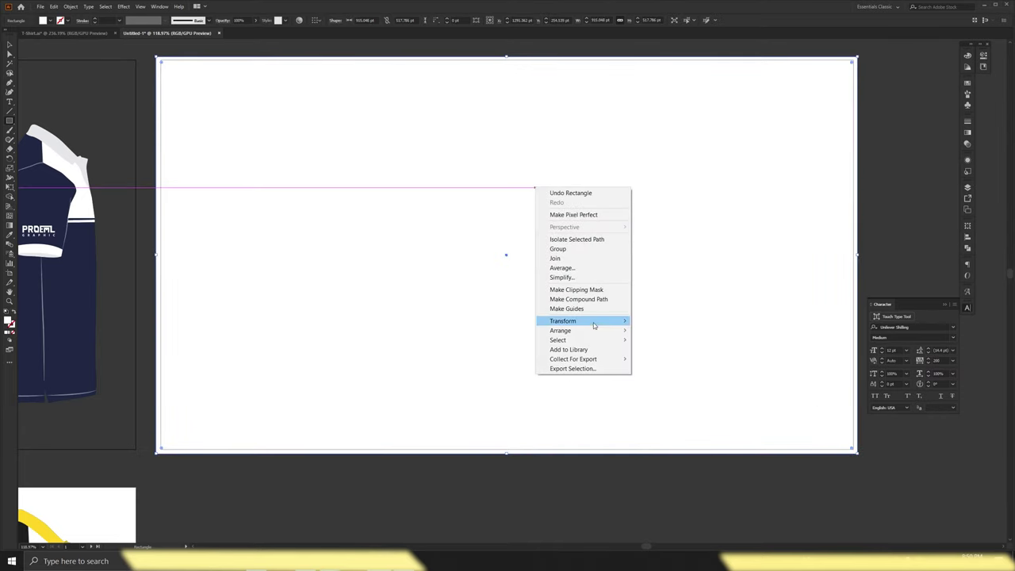
pyautogui.moveTo(561, 330)
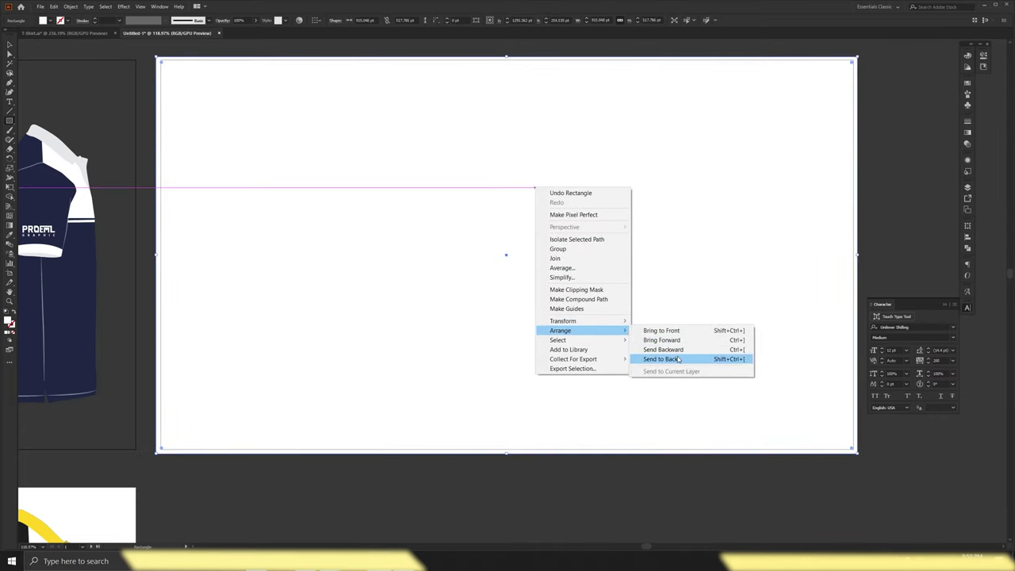
pyautogui.click(661, 358)
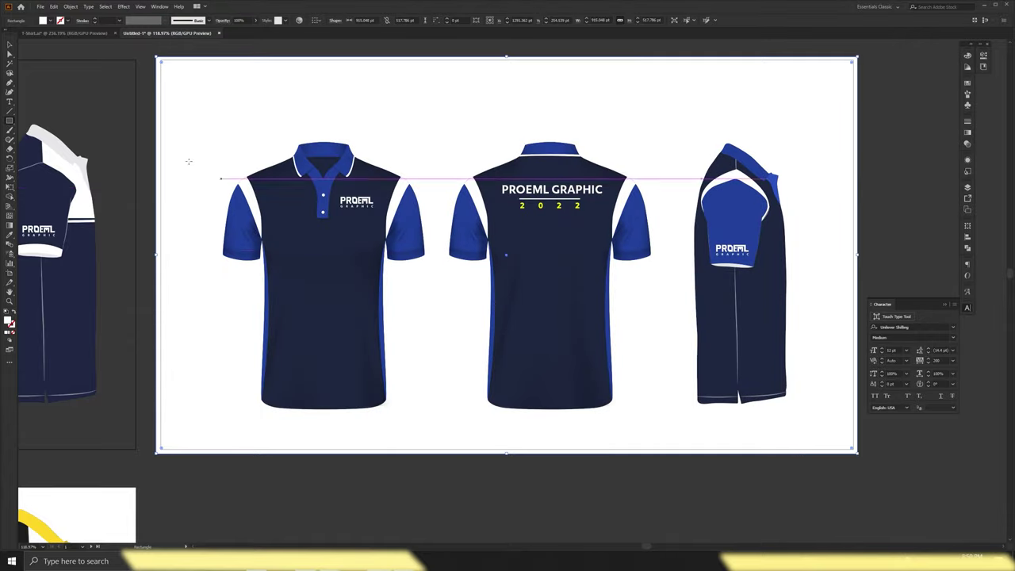
pyautogui.click(49, 21)
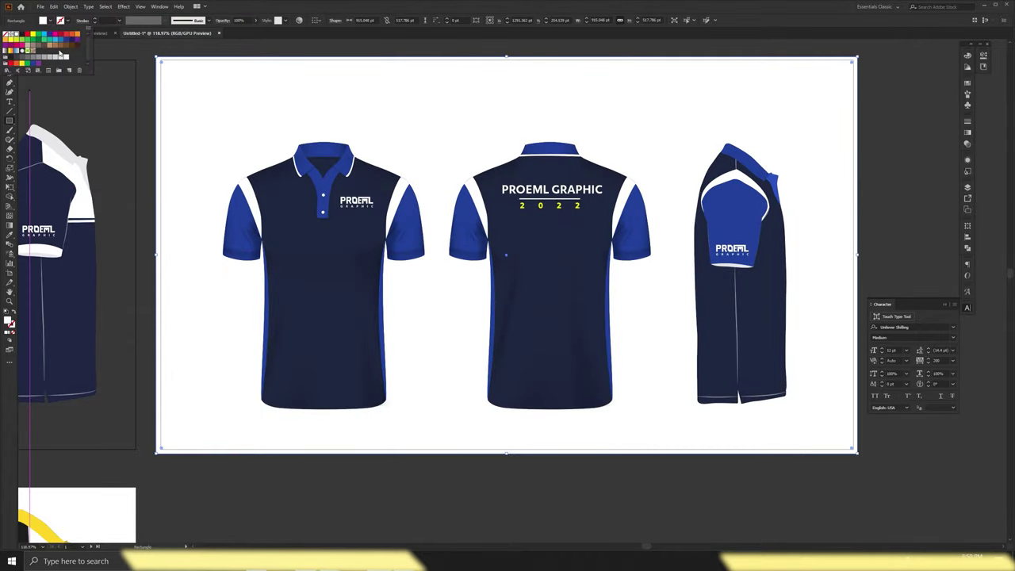
pyautogui.click(17, 57)
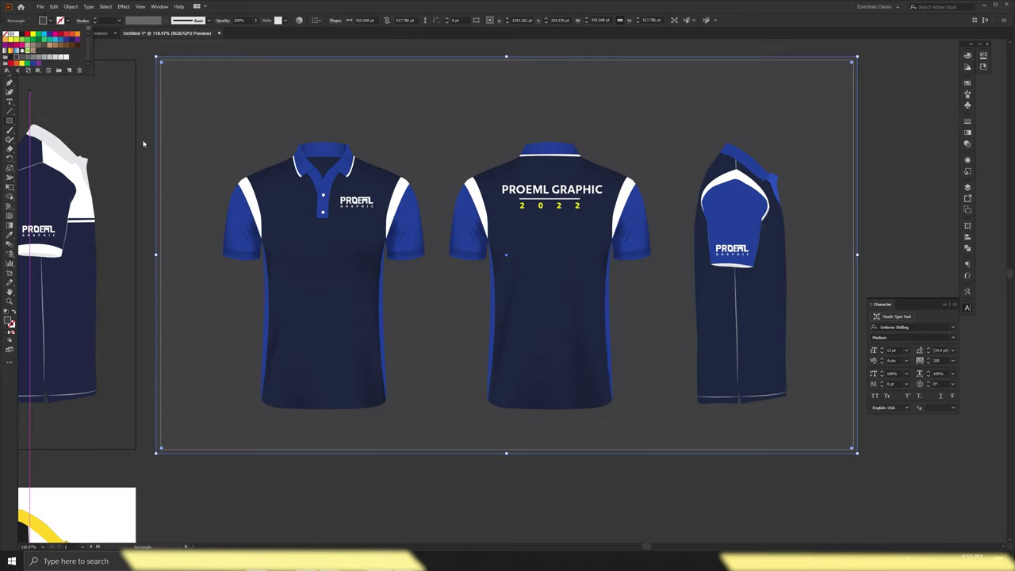
pyautogui.press('m')
pyautogui.hotkey('ctrl', 'shift', 'a')
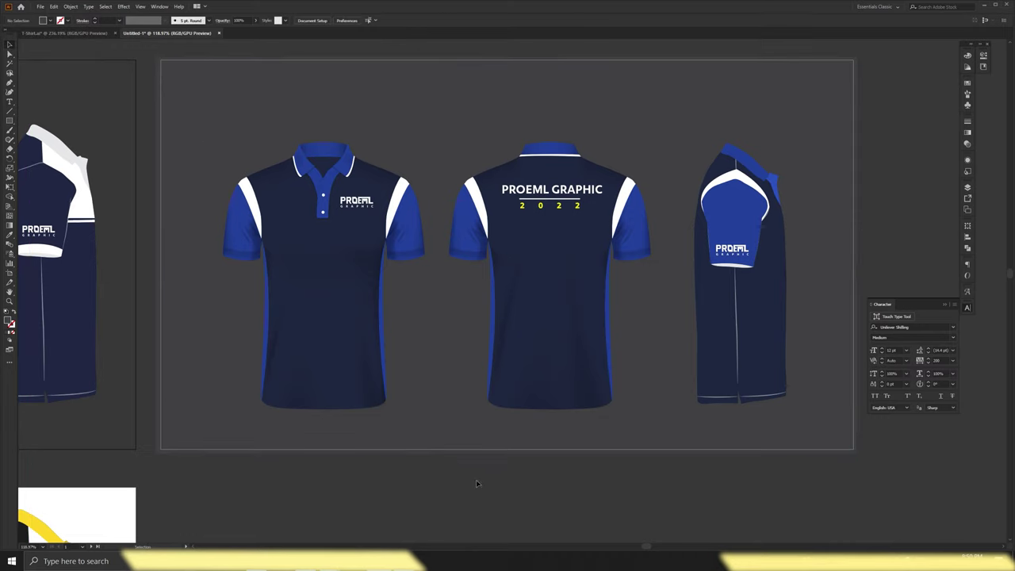
# Make the white line on the blue polo's back collar yellow
pyautogui.scroll(3, 510, 190)
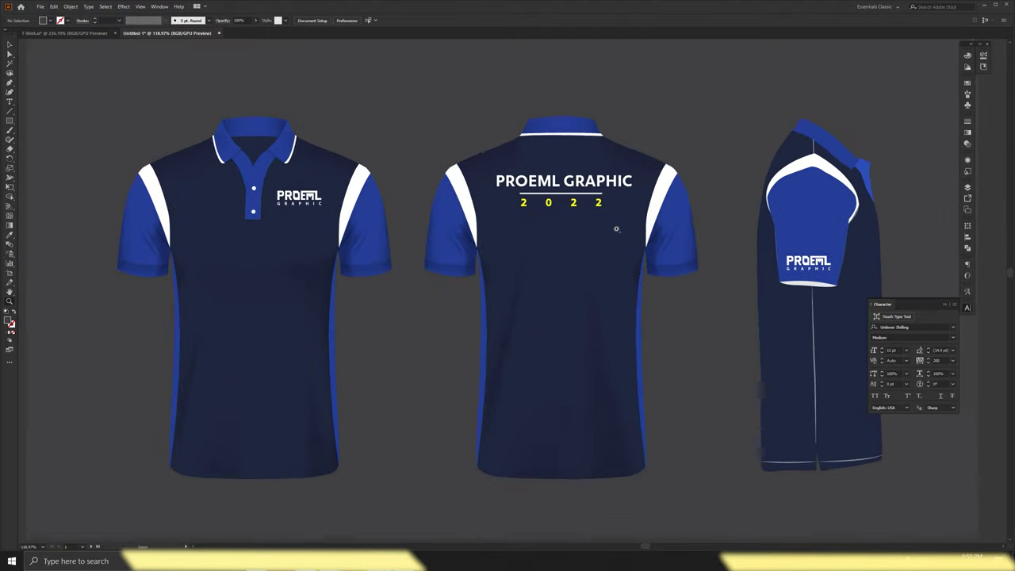
pyautogui.click(573, 197)
pyautogui.doubleClick(573, 196)
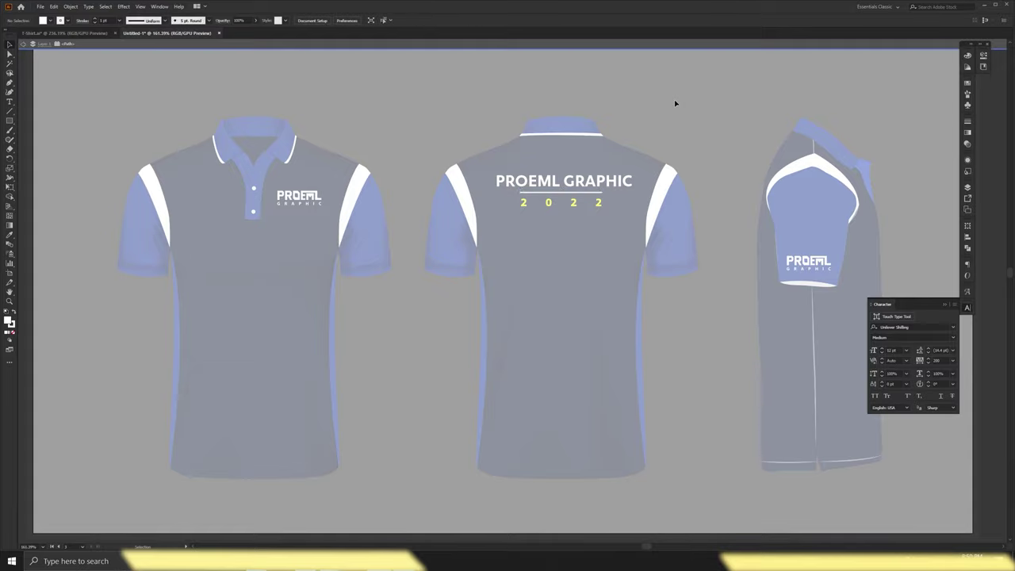
pyautogui.doubleClick(673, 103)
pyautogui.scroll(-3, 669, 137)
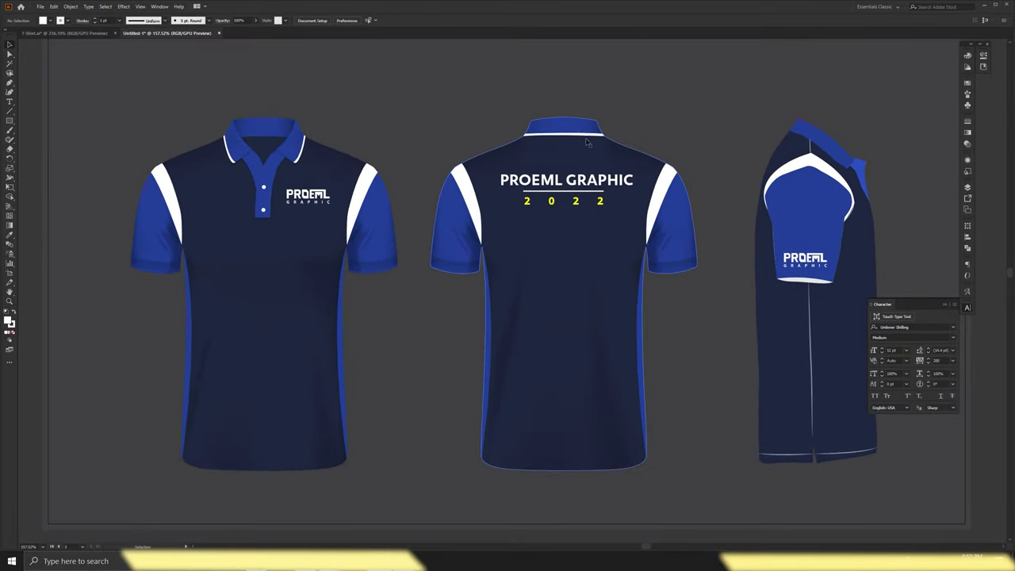
pyautogui.scroll(2, 575, 132)
pyautogui.scroll(4, 575, 131)
pyautogui.click(605, 151)
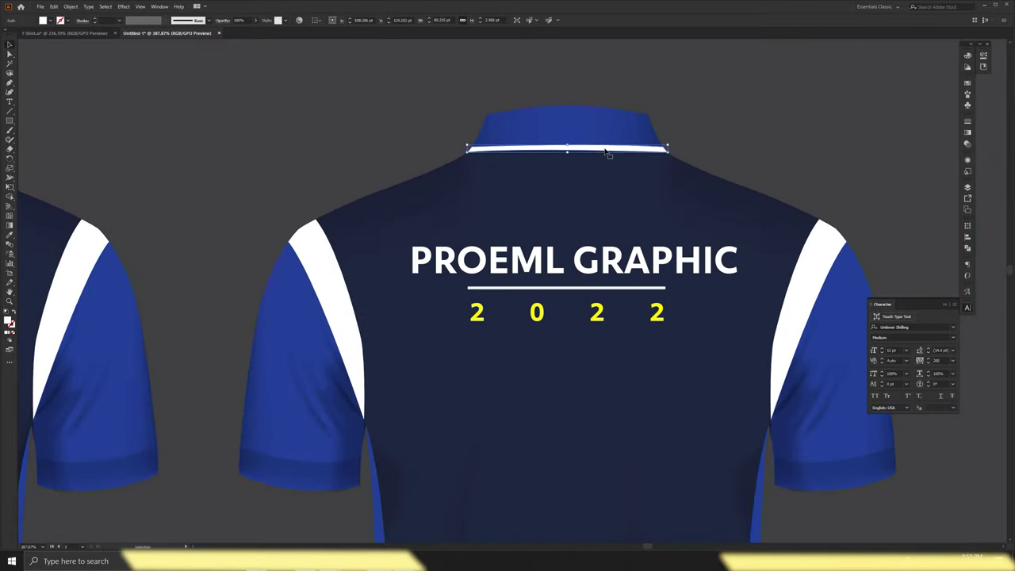
pyautogui.click(7, 320)
pyautogui.hotkey('ctrl', 'shift', 'a')
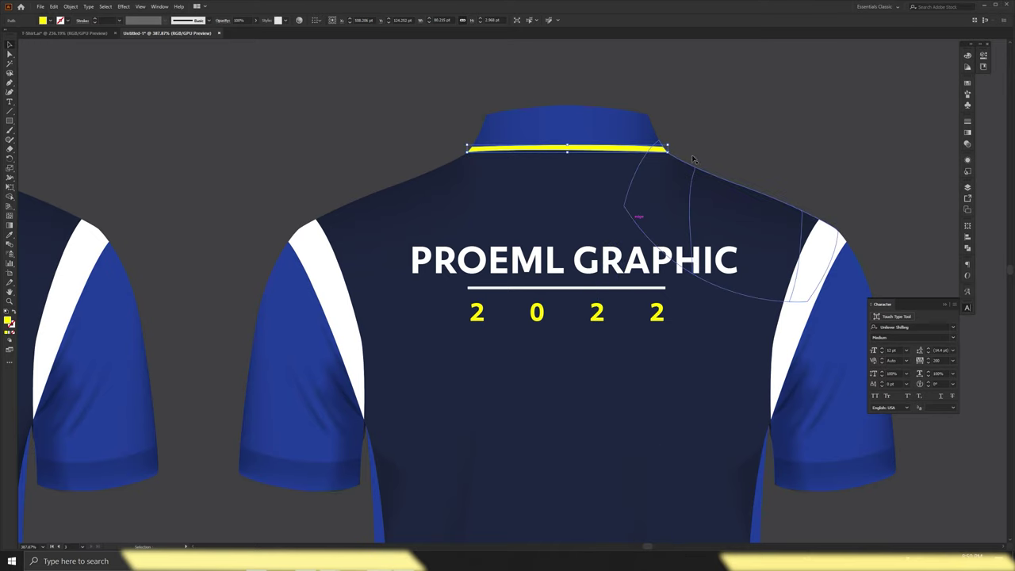
# Bring the back view's sleeve stripes forward and sample the collar's yellow onto them
pyautogui.click(811, 285)
pyautogui.hotkey('ctrl', 'shift', ']')
pyautogui.press('a')
pyautogui.press('v')
pyautogui.moveTo(815, 252); pyautogui.dragTo(813, 279)
pyautogui.press('i')
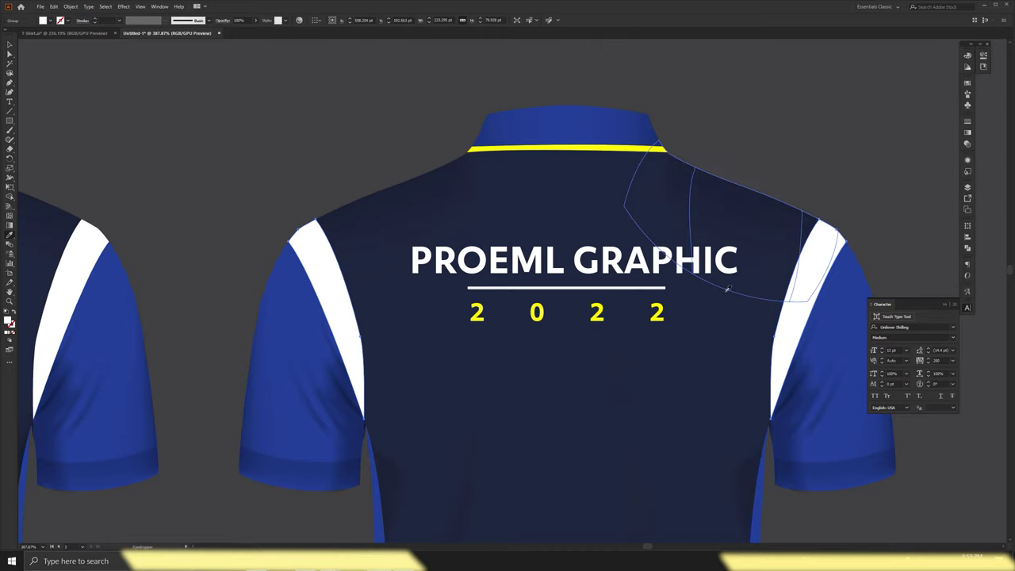
pyautogui.click(588, 151)
pyautogui.press('v')
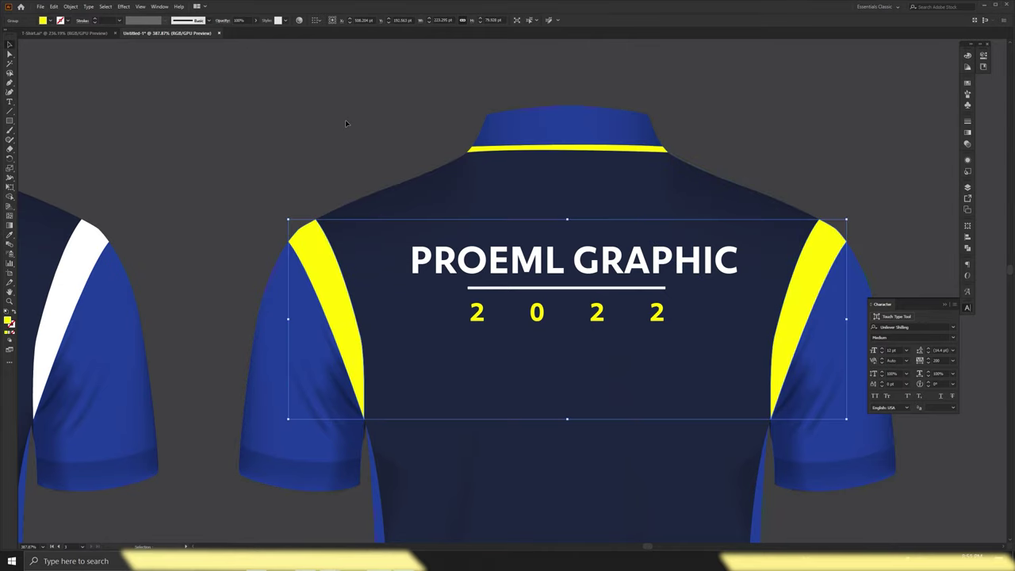
pyautogui.click(417, 159)
pyautogui.hotkey('ctrl', '0')
pyautogui.press('v')
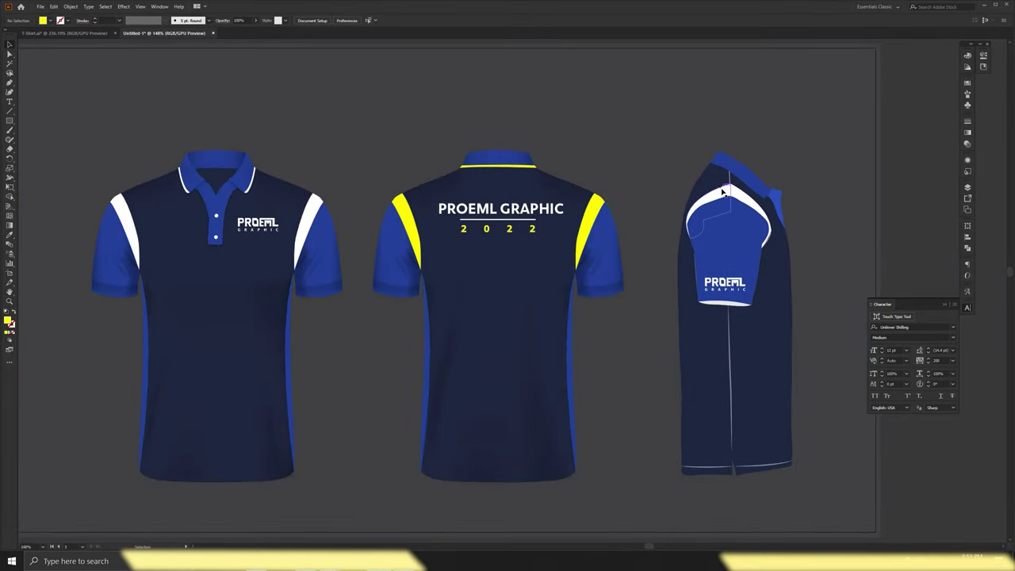
# Make the side-view sleeve stripe yellow
pyautogui.click(750, 203)
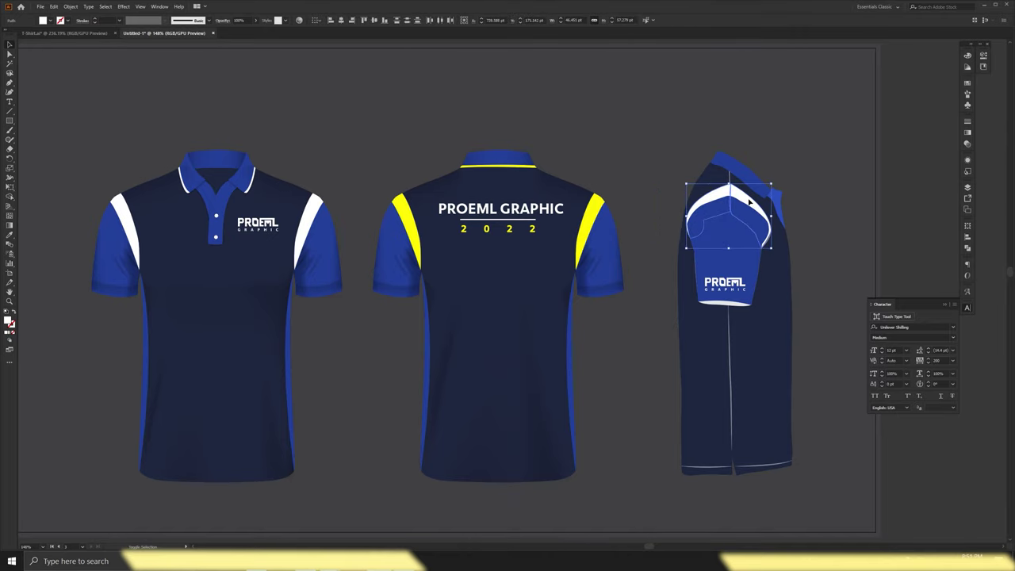
pyautogui.press('a')
pyautogui.click(595, 198)
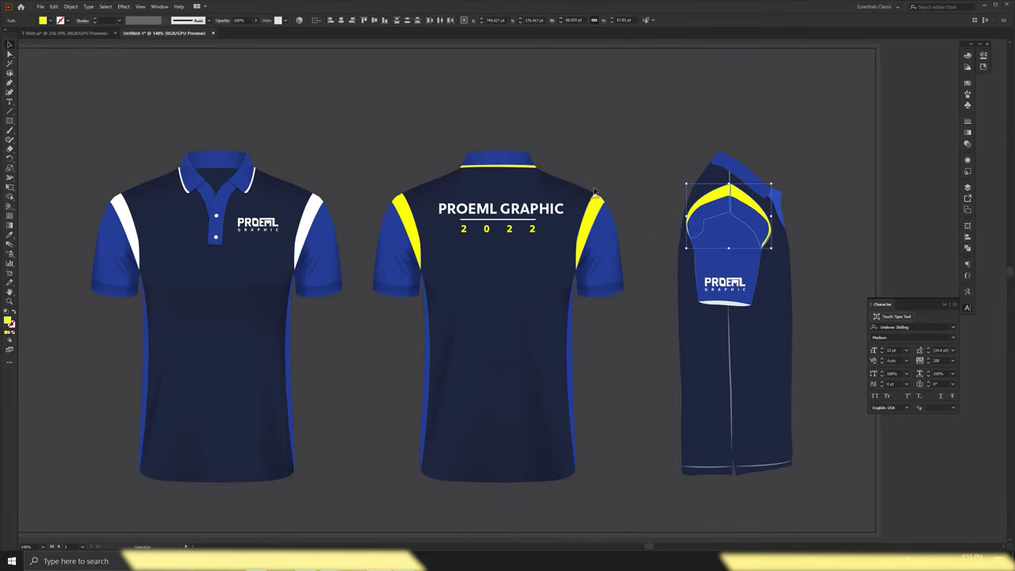
pyautogui.click(615, 110)
pyautogui.hscroll(-2, 648, 132)
pyautogui.hscroll(-2, 503, 164)
# Make the front polo's white sleeve stripes yellow
pyautogui.click(463, 207)
pyautogui.moveTo(268, 195); pyautogui.dragTo(674, 194)
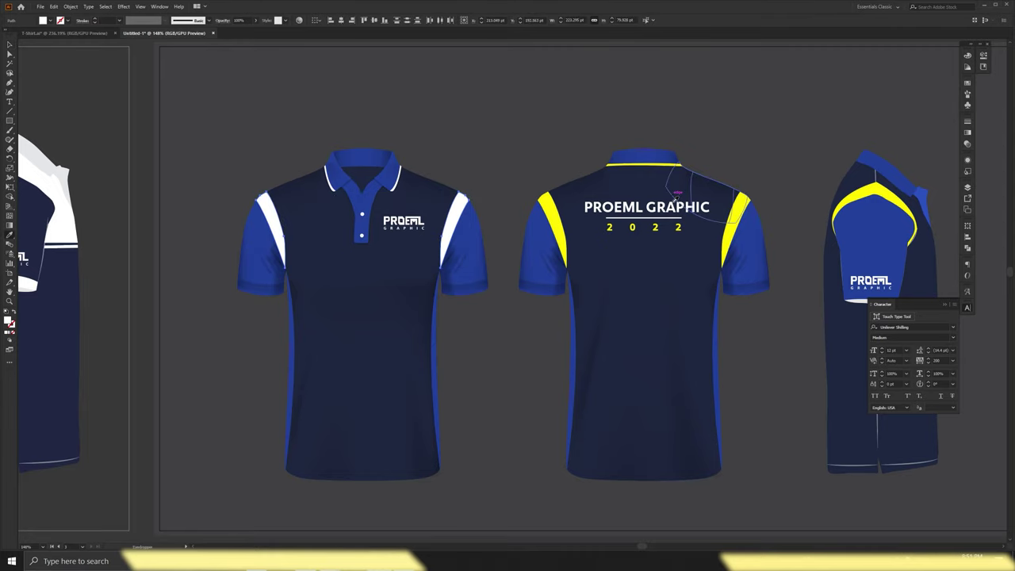
pyautogui.click(553, 204)
pyautogui.click(428, 164)
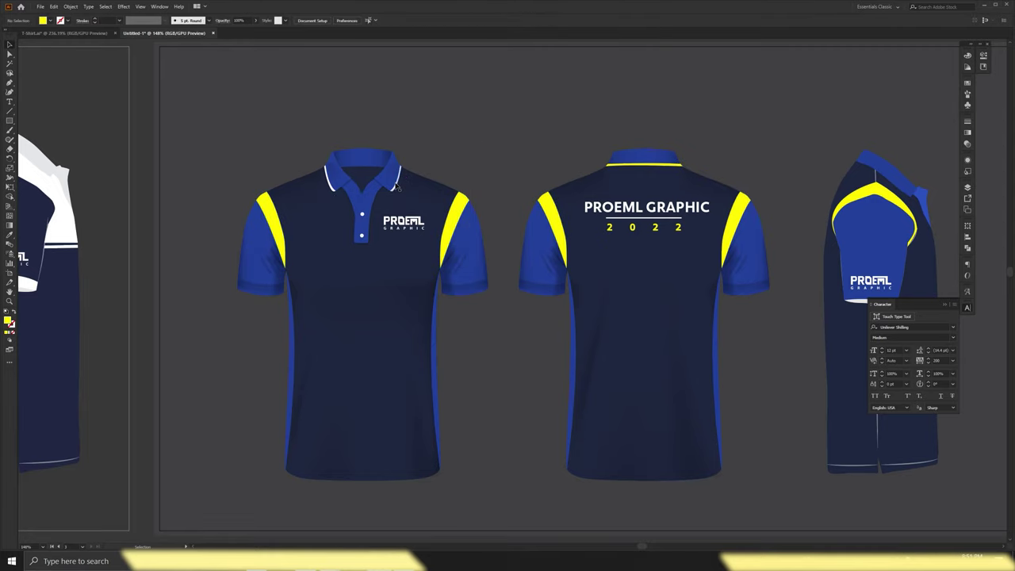
pyautogui.scroll(1, 400, 187)
pyautogui.scroll(4, 400, 186)
# Sample the sleeve's yellow onto the front polo's left and right collar stripes
pyautogui.click(402, 189)
pyautogui.keyDown('shift'); pyautogui.click(259, 208); pyautogui.keyUp('shift')
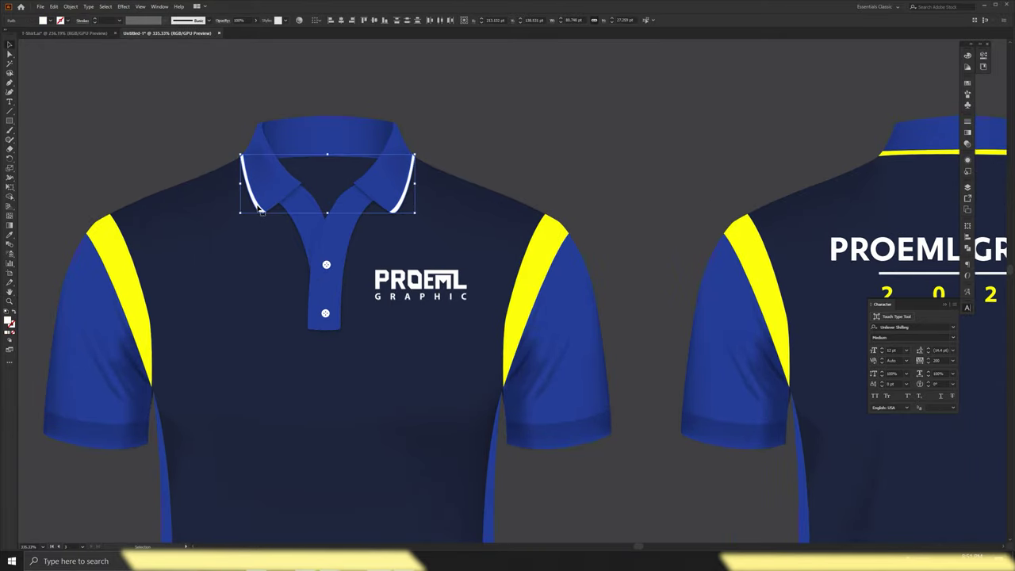
pyautogui.press('i')
pyautogui.click(558, 251)
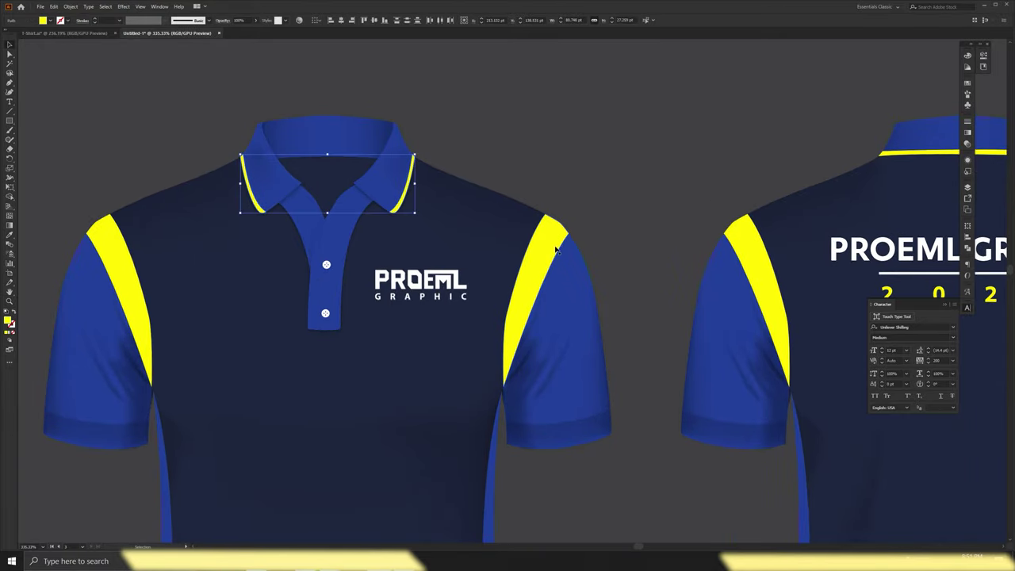
pyautogui.scroll(-5, 559, 251)
pyautogui.scroll(-2, 581, 253)
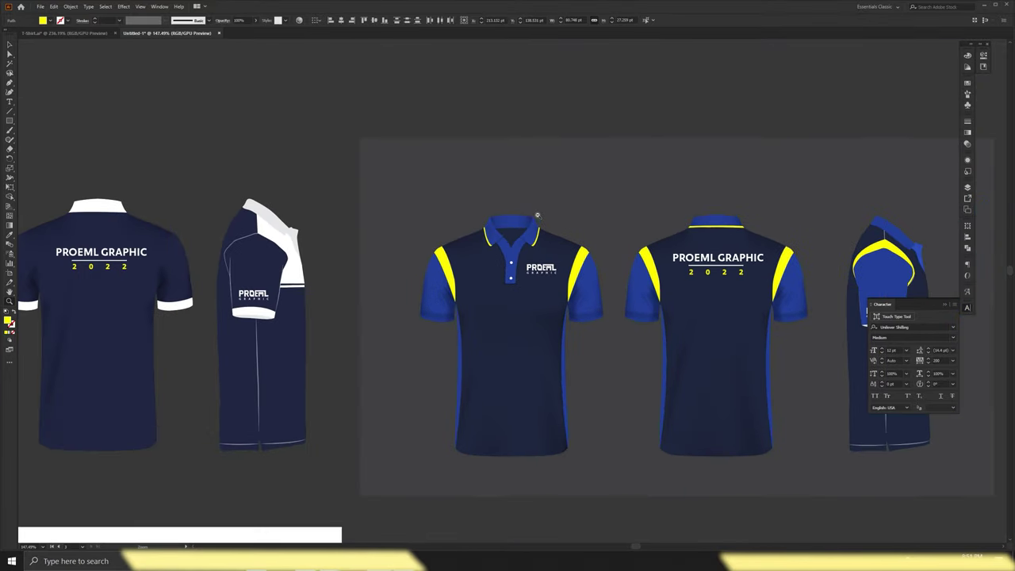
pyautogui.scroll(-1, 523, 208)
pyautogui.scroll(1, 714, 238)
pyautogui.scroll(-1, 846, 276)
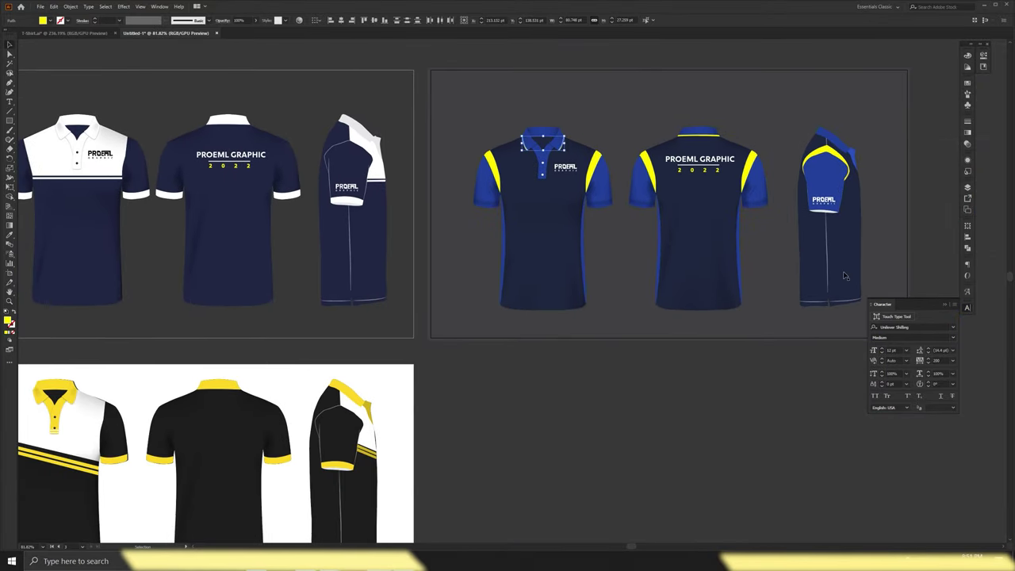
# Delete the leftmost duplicate black-and-yellow shirt and shrink the third artboard from its left edge
pyautogui.click(968, 308)
pyautogui.moveTo(669, 317); pyautogui.dragTo(811, 288)
pyautogui.scroll(1, 811, 288)
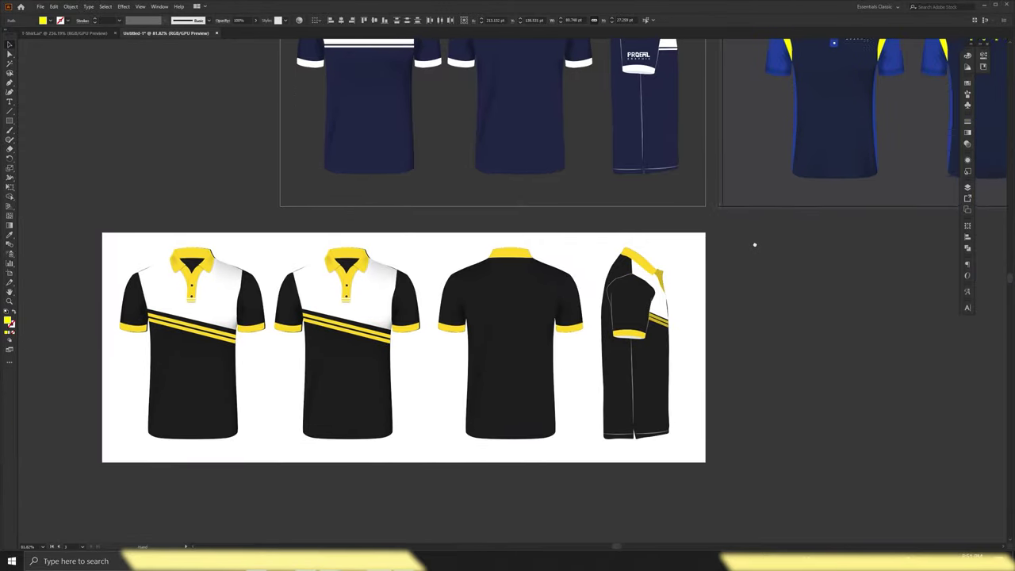
pyautogui.moveTo(748, 246); pyautogui.dragTo(810, 233)
pyautogui.moveTo(439, 240); pyautogui.dragTo(449, 267)
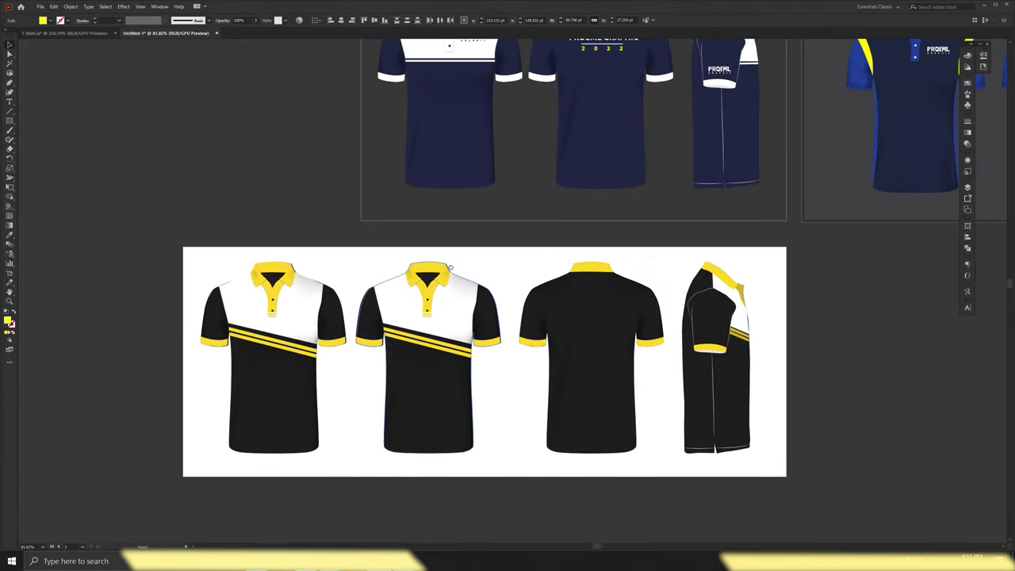
pyautogui.click(348, 474)
pyautogui.press('Delete')
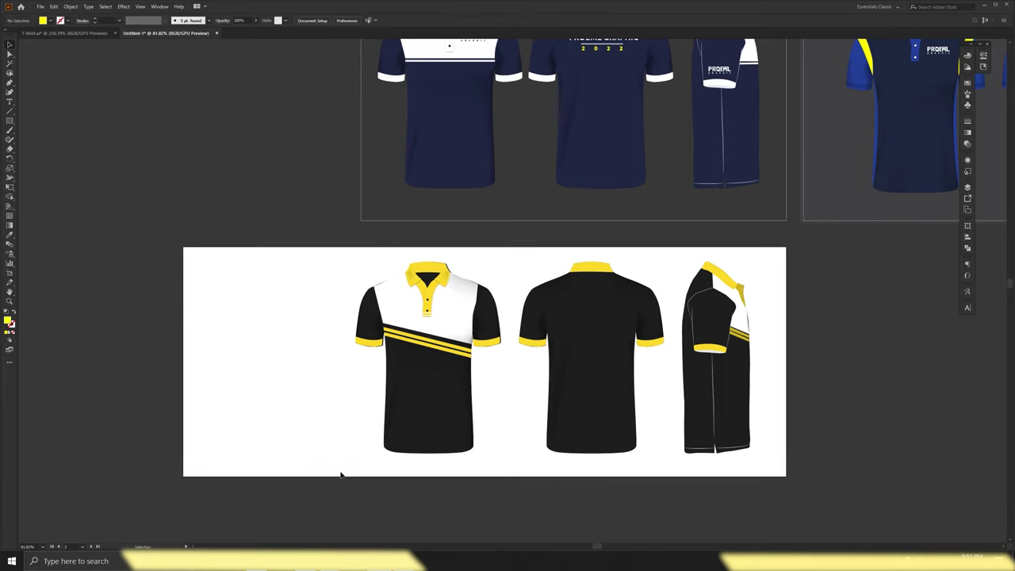
pyautogui.hotkey('shift', 'o')
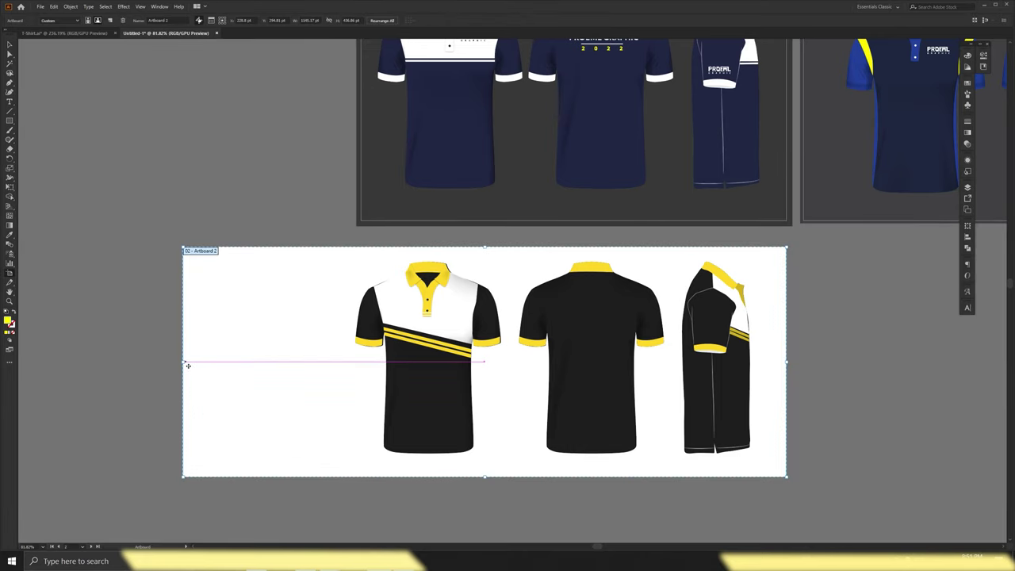
pyautogui.moveTo(187, 365); pyautogui.dragTo(343, 351)
pyautogui.press('v')
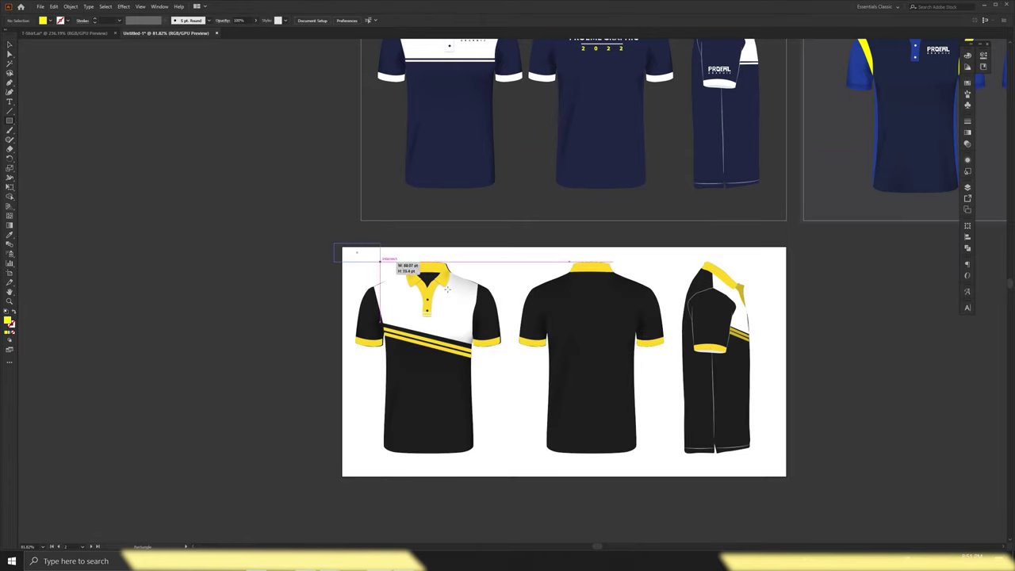
# Draw a rectangle over the artboard, send it to back, and fill it with the artboard grey
pyautogui.moveTo(371, 259); pyautogui.dragTo(793, 480)
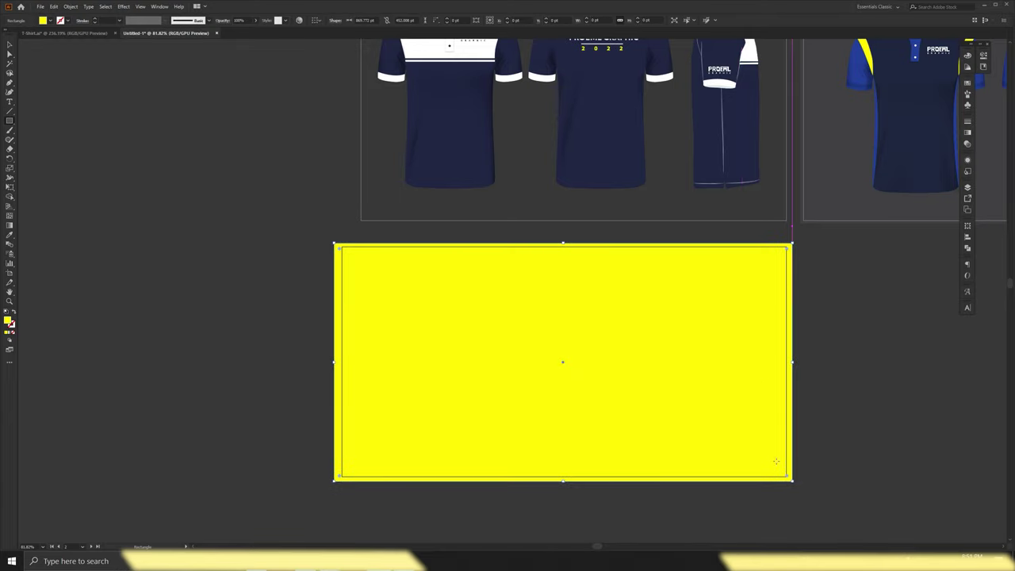
pyautogui.rightClick(722, 329)
pyautogui.moveTo(746, 472)
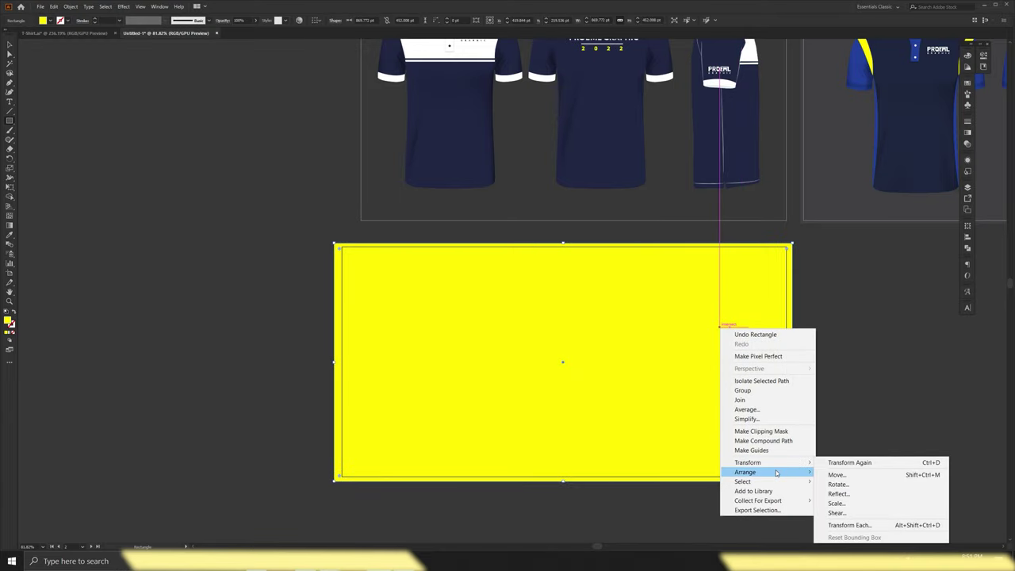
pyautogui.click(841, 501)
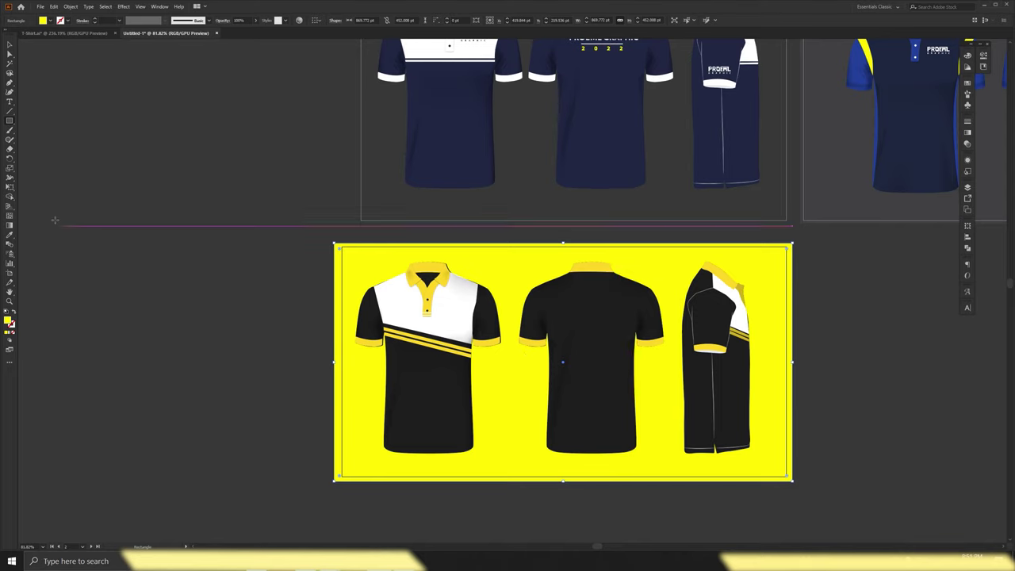
pyautogui.click(13, 235)
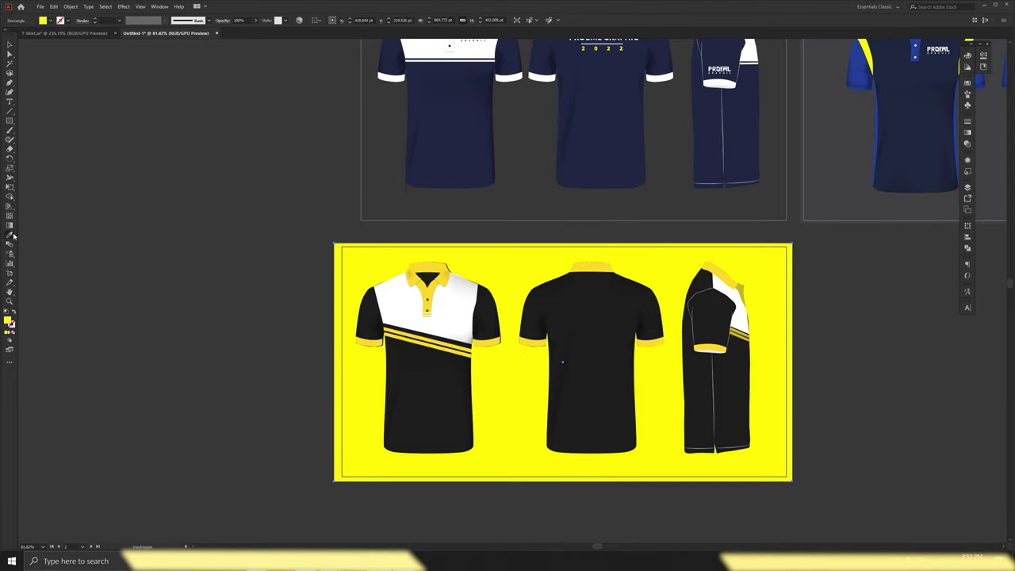
pyautogui.click(141, 242)
pyautogui.keyDown('ctrl'); pyautogui.click(139, 241); pyautogui.keyUp('ctrl')
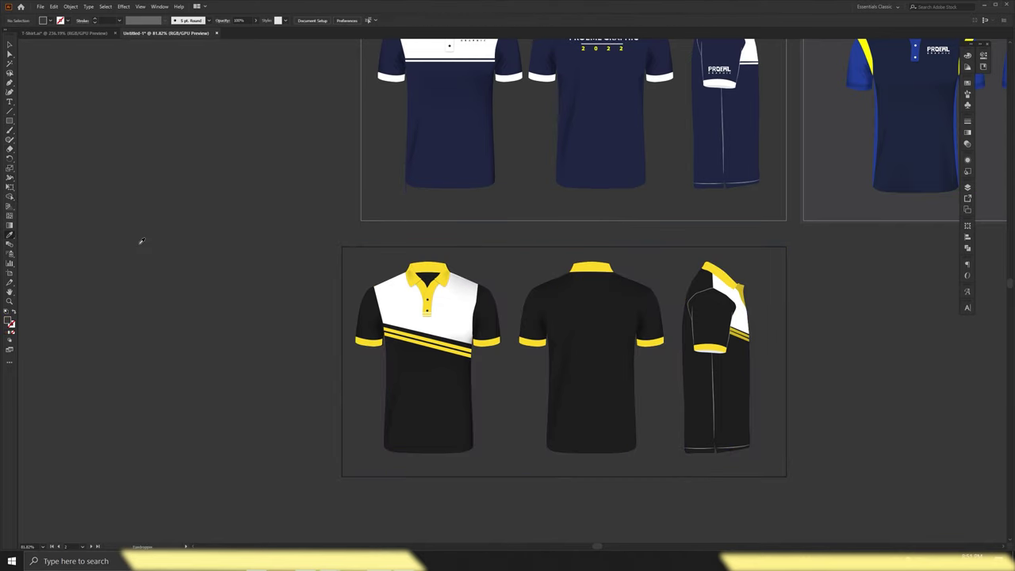
pyautogui.moveTo(214, 255); pyautogui.dragTo(125, 231)
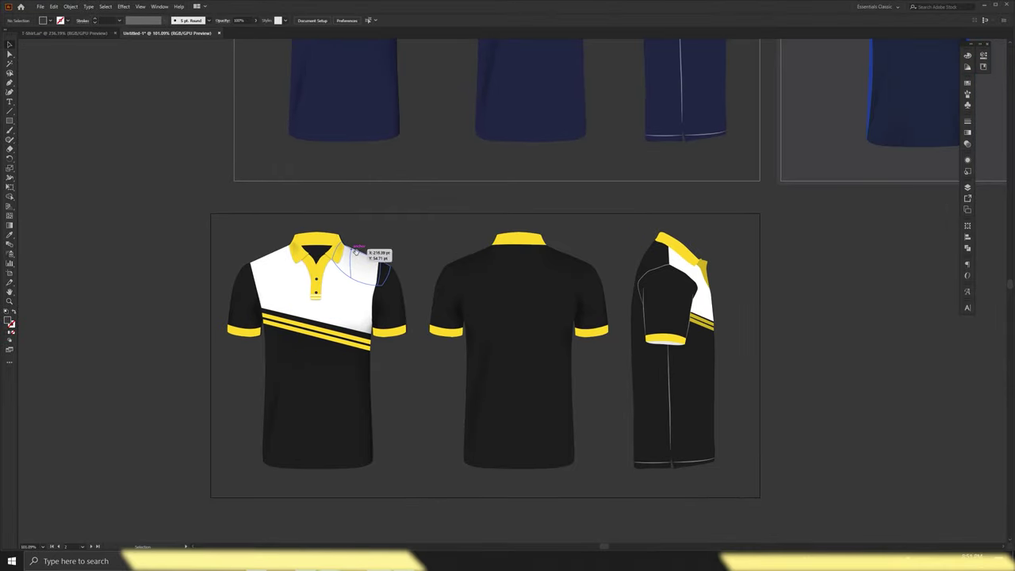
# Copy the PROEML chest logo onto the black shirt's white chest area
pyautogui.scroll(3, 359, 275)
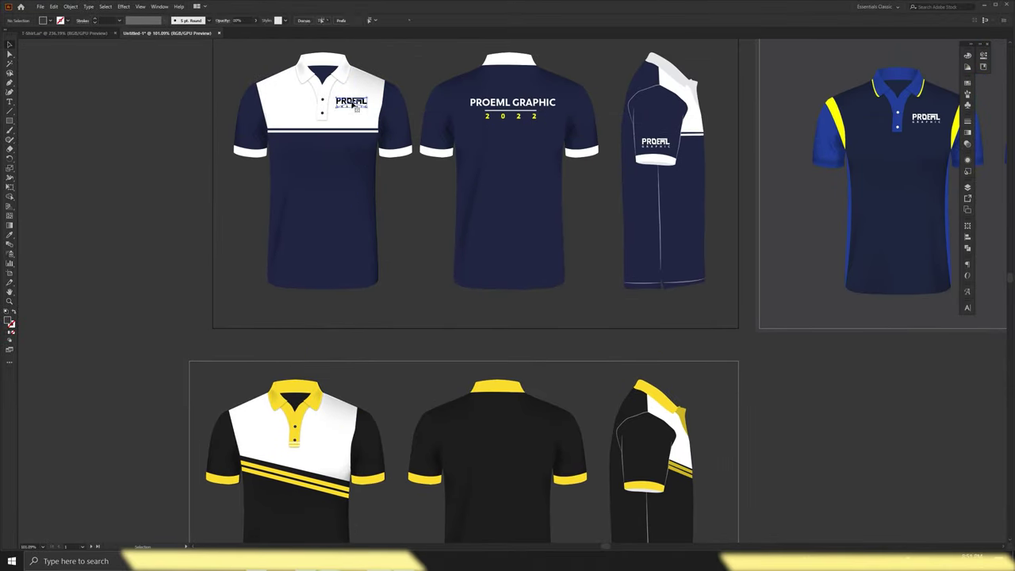
pyautogui.moveTo(357, 101)
pyautogui.mouseDown()
pyautogui.moveTo(334, 430)
pyautogui.moveTo(343, 426)
pyautogui.mouseUp()
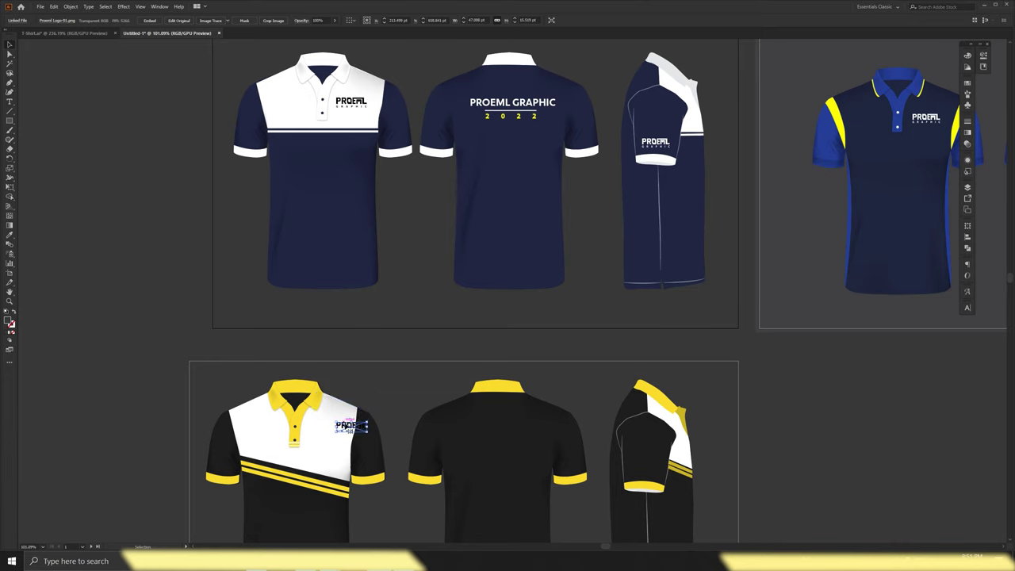
pyautogui.scroll(2, 392, 421)
pyautogui.scroll(-2, 452, 304)
pyautogui.moveTo(423, 350); pyautogui.dragTo(387, 356)
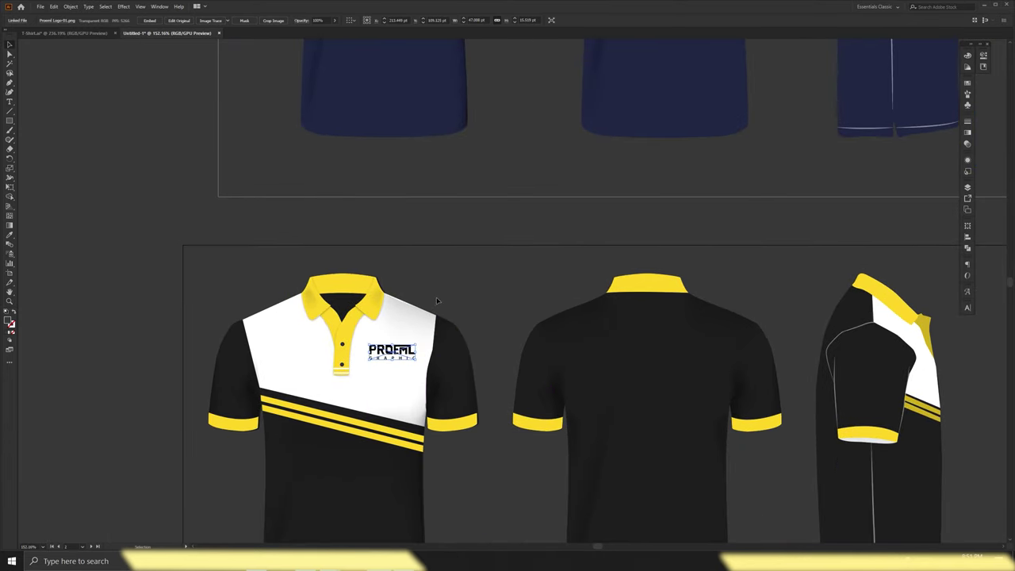
# Centre the 2022 digits under the PROEML GRAPHIC title on the navy back
pyautogui.hscroll(2, 449, 297)
pyautogui.scroll(-2, 350, 286)
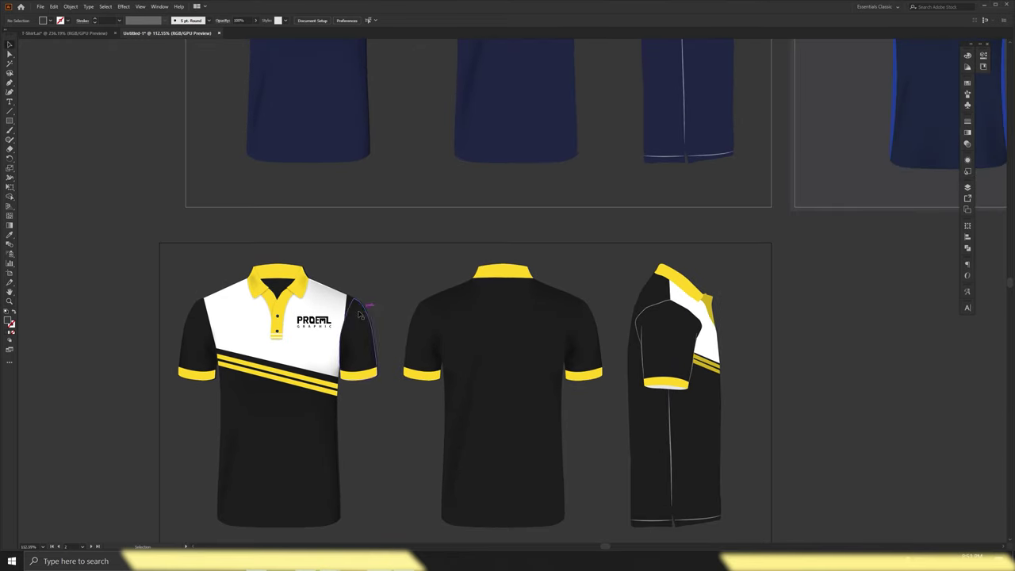
pyautogui.scroll(1, 389, 301)
pyautogui.scroll(2, 390, 302)
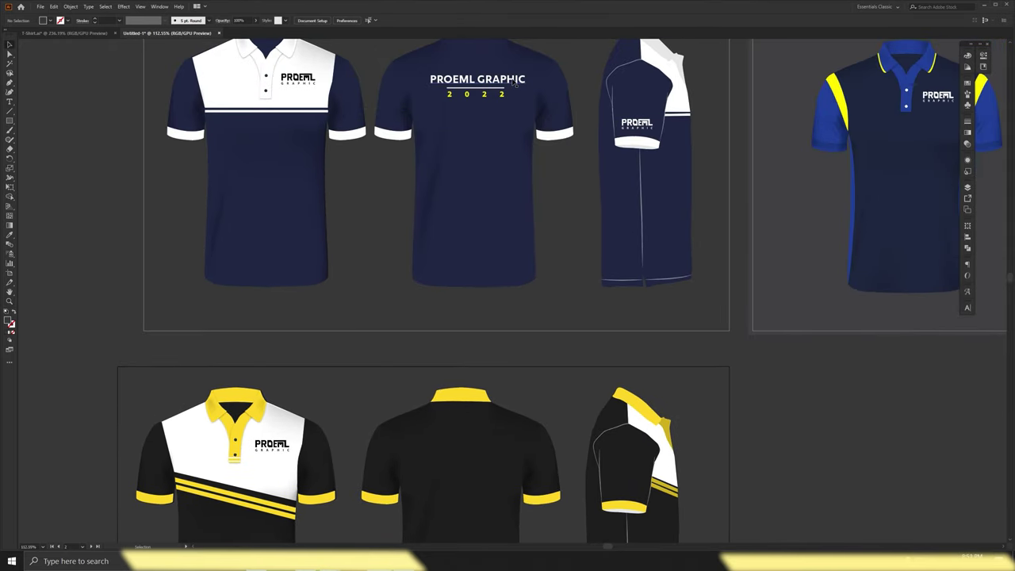
pyautogui.click(498, 93)
pyautogui.keyDown('shift'); pyautogui.click(498, 92); pyautogui.keyUp('shift')
pyautogui.moveTo(496, 93); pyautogui.dragTo(468, 460)
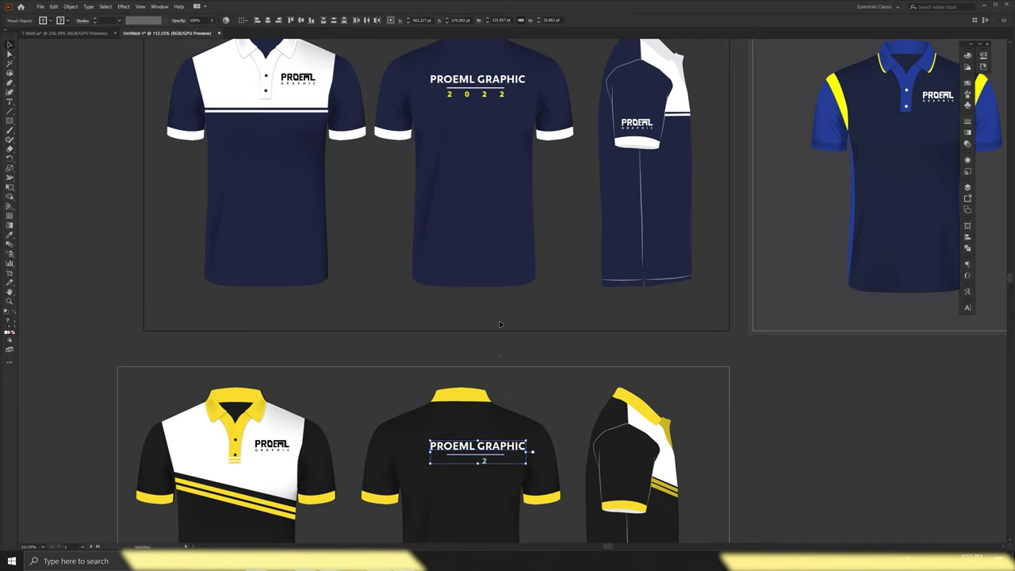
pyautogui.hotkey('ctrl', 'z')
pyautogui.click(501, 94)
pyautogui.keyDown('shift'); pyautogui.click(450, 93); pyautogui.keyUp('shift')
pyautogui.moveTo(474, 97); pyautogui.dragTo(484, 98)
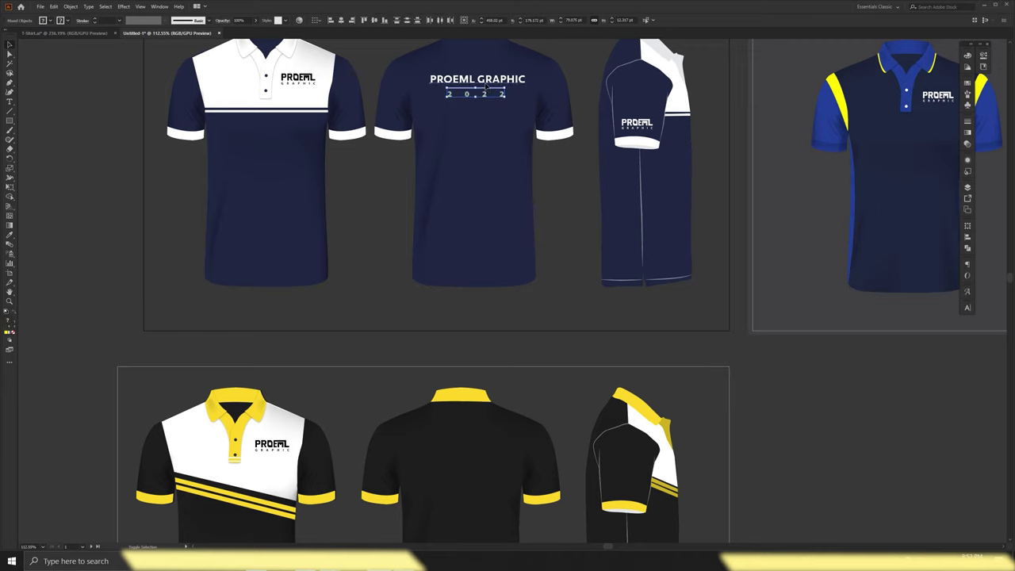
# Copy the PROEML GRAPHIC 2022 back text onto the black polo's back
pyautogui.keyDown('shift'); pyautogui.click(476, 79); pyautogui.keyUp('shift')
pyautogui.moveTo(476, 79); pyautogui.dragTo(416, 441)
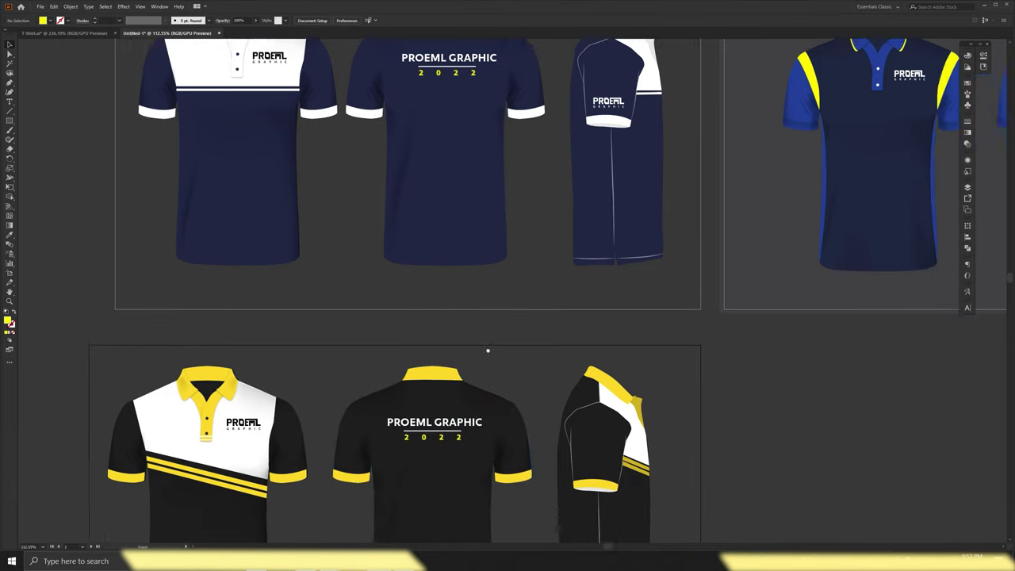
pyautogui.moveTo(535, 384); pyautogui.dragTo(408, 310)
# Copy the navy shirt's PROEML sleeve logo onto the black shirt's sleeve
pyautogui.scroll(2, 474, 177)
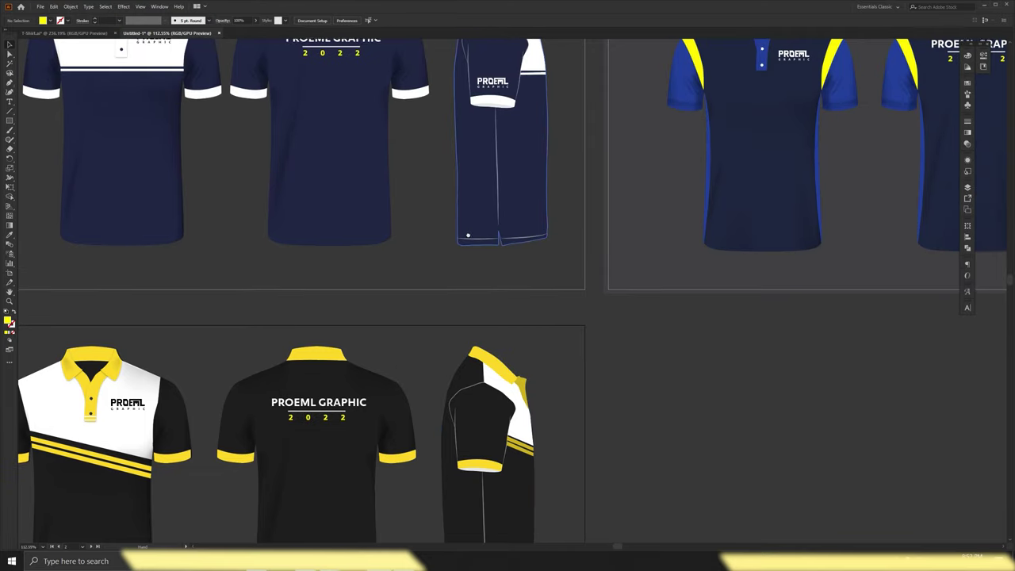
pyautogui.moveTo(497, 116); pyautogui.dragTo(496, 446)
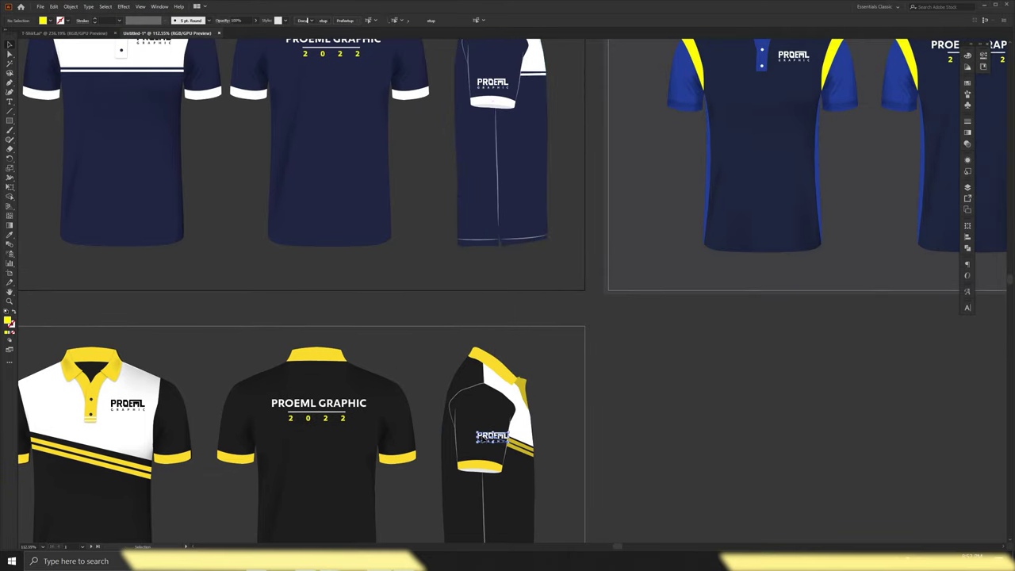
pyautogui.moveTo(493, 447); pyautogui.dragTo(490, 444)
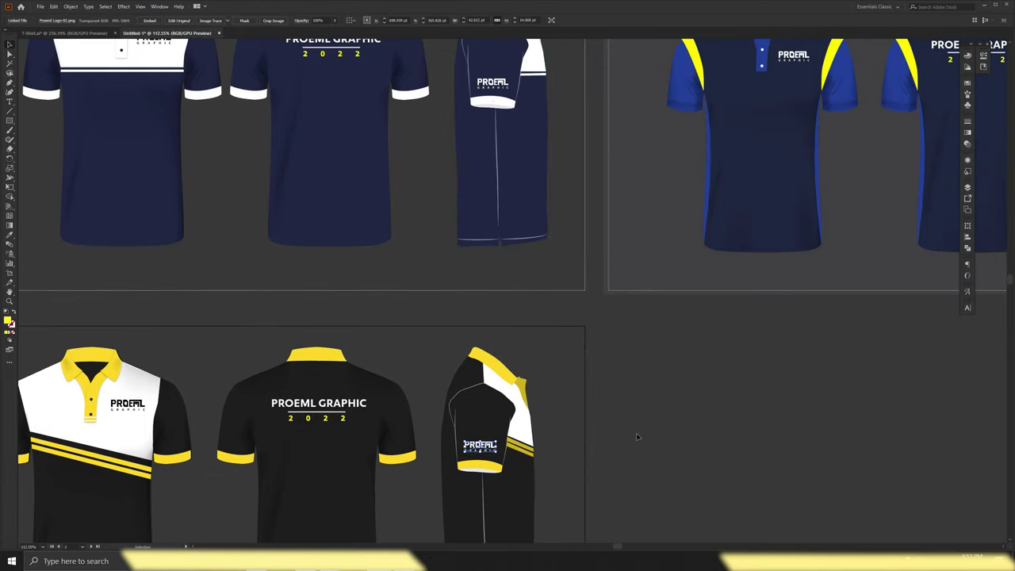
pyautogui.click(636, 434)
# Zoom and pan to frame all three polo artboards together
pyautogui.scroll(-1, 585, 420)
pyautogui.scroll(-1, 562, 420)
pyautogui.scroll(-2, 542, 388)
pyautogui.moveTo(541, 388)
pyautogui.mouseDown()
pyautogui.moveTo(532, 265)
pyautogui.moveTo(272, 431)
pyautogui.moveTo(441, 337)
pyautogui.mouseUp()
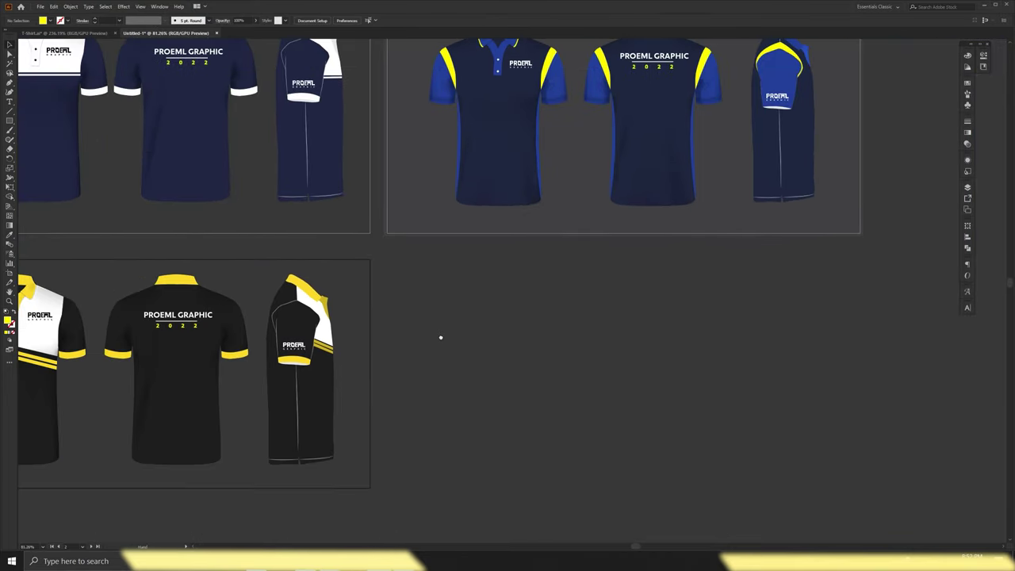
pyautogui.scroll(-2, 358, 299)
pyautogui.scroll(-1, 356, 294)
pyautogui.moveTo(437, 301)
pyautogui.mouseDown()
pyautogui.moveTo(523, 246)
pyautogui.moveTo(534, 260)
pyautogui.moveTo(530, 308)
pyautogui.mouseUp()
pyautogui.scroll(2, 532, 227)
pyautogui.scroll(1, 531, 307)
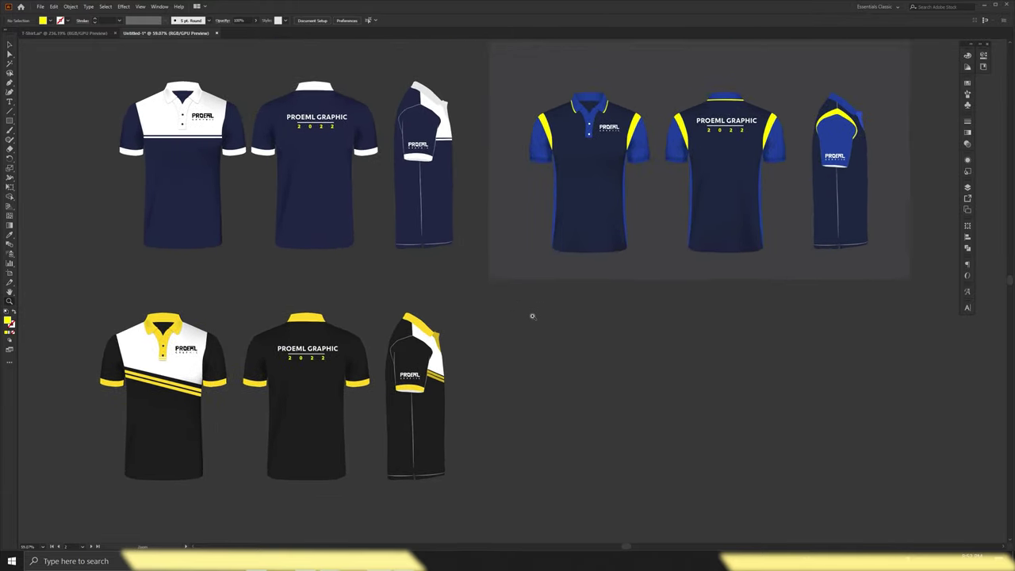
pyautogui.moveTo(533, 373); pyautogui.dragTo(535, 384)
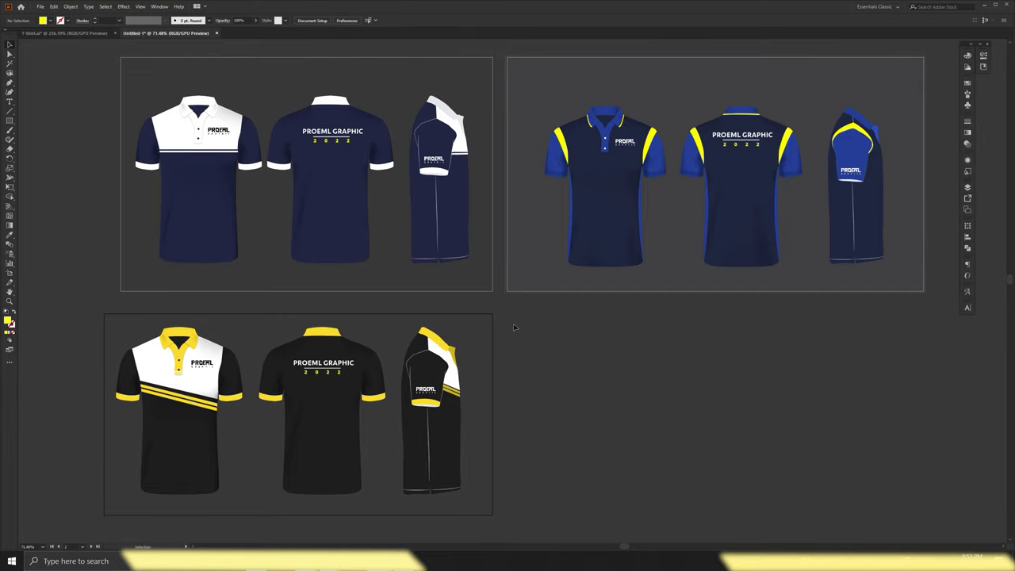
pyautogui.scroll(1, 529, 326)
pyautogui.moveTo(525, 335); pyautogui.dragTo(527, 343)
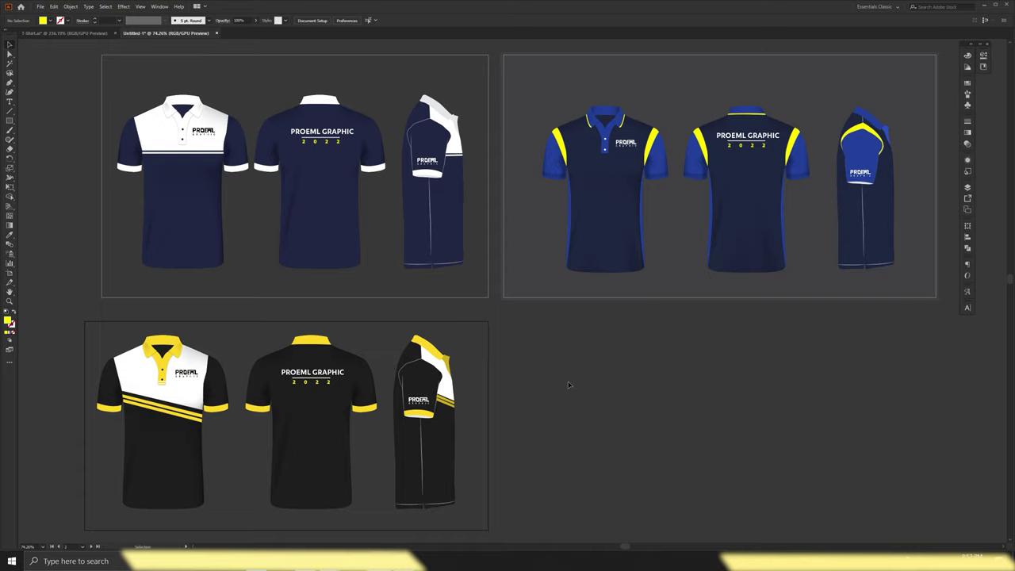
# Make the back polo's blue side panels yellow, matching the yellow trim
pyautogui.click(751, 216)
pyautogui.scroll(2, 778, 238)
pyautogui.scroll(3, 753, 278)
pyautogui.press('i')
pyautogui.click(700, 144)
pyautogui.press('v')
# Turn the front polo's right and left blue side panels yellow like the trim
pyautogui.click(361, 299)
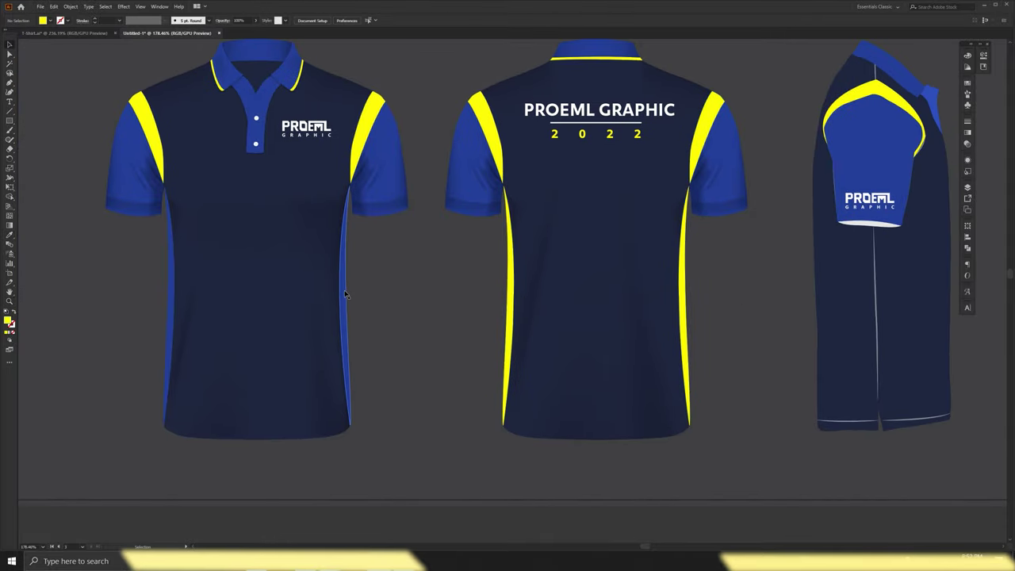
pyautogui.press('i')
pyautogui.click(366, 135)
pyautogui.press('v')
pyautogui.click(261, 285)
pyautogui.click(176, 295)
pyautogui.press('i')
pyautogui.click(368, 137)
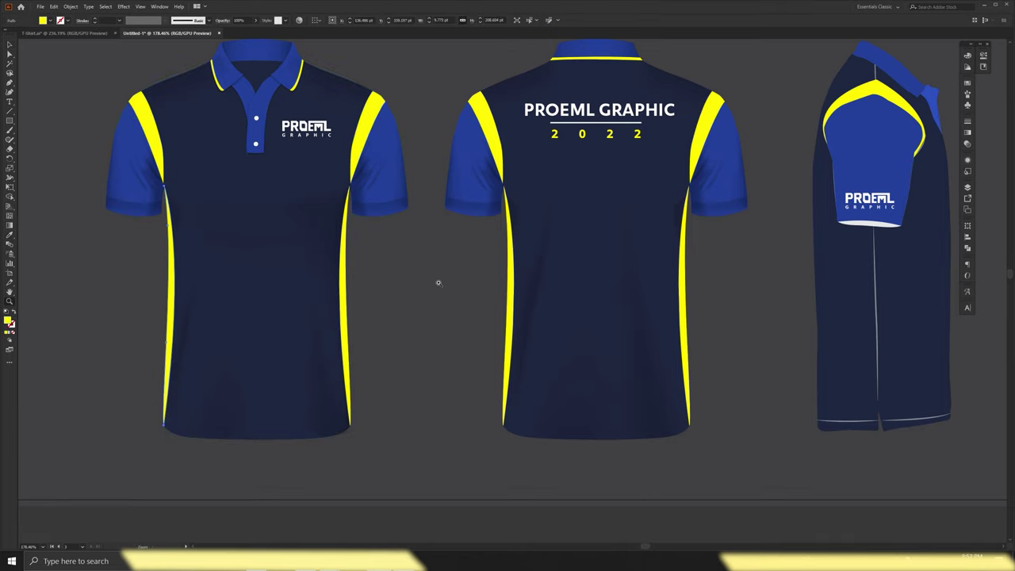
# Zoom out and deselect to review the yellow side stripes on both polo views
pyautogui.scroll(-3, 432, 283)
pyautogui.scroll(-1, 368, 236)
pyautogui.hscroll(-5, 437, 262)
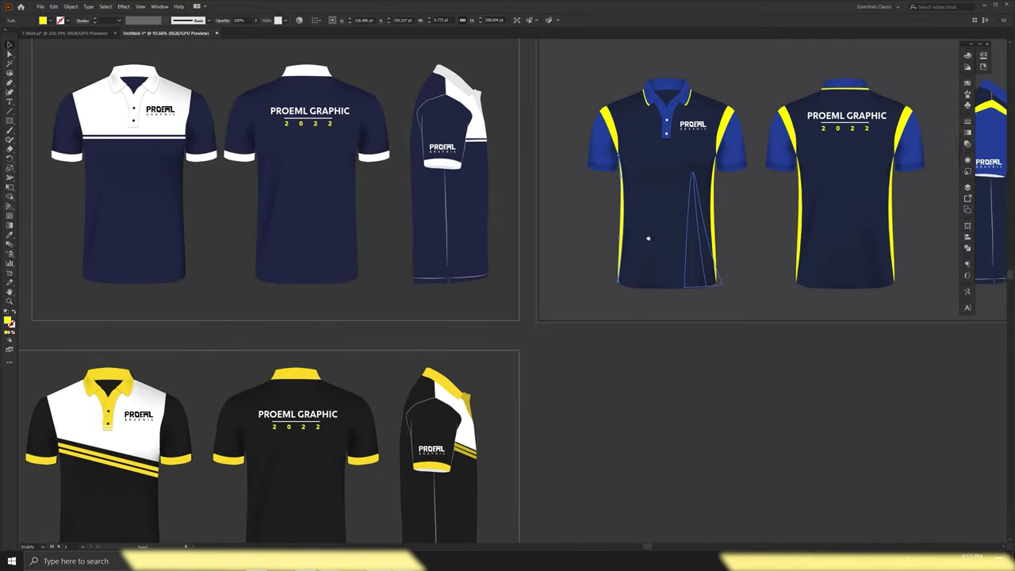
pyautogui.scroll(-1, 499, 284)
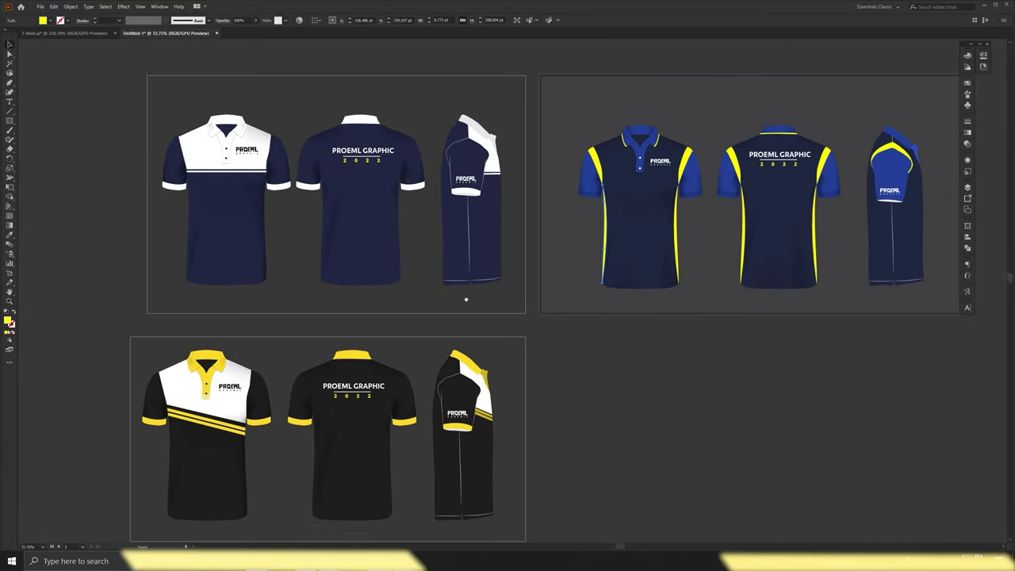
pyautogui.scroll(-1, 460, 293)
pyautogui.click(815, 421)
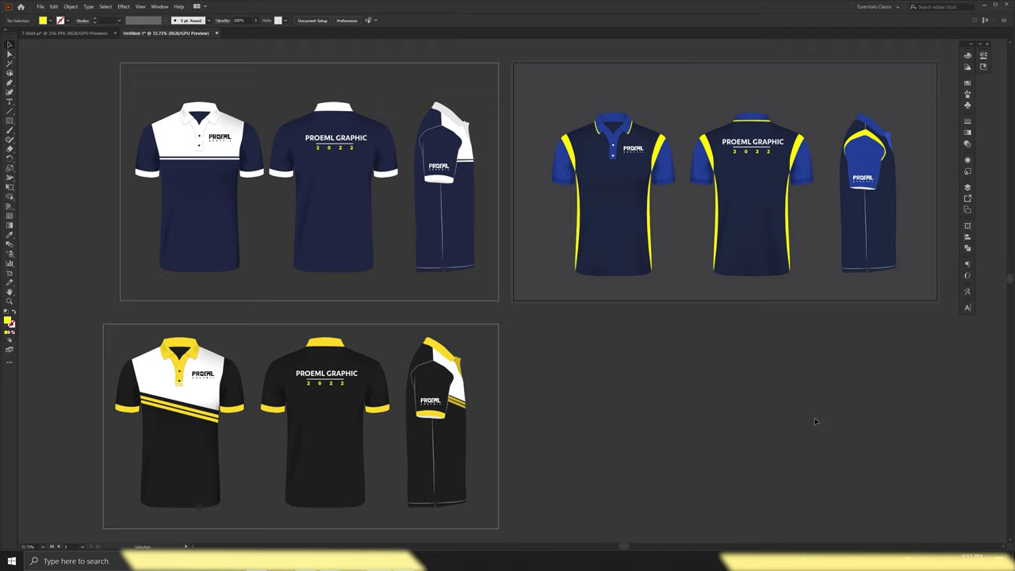